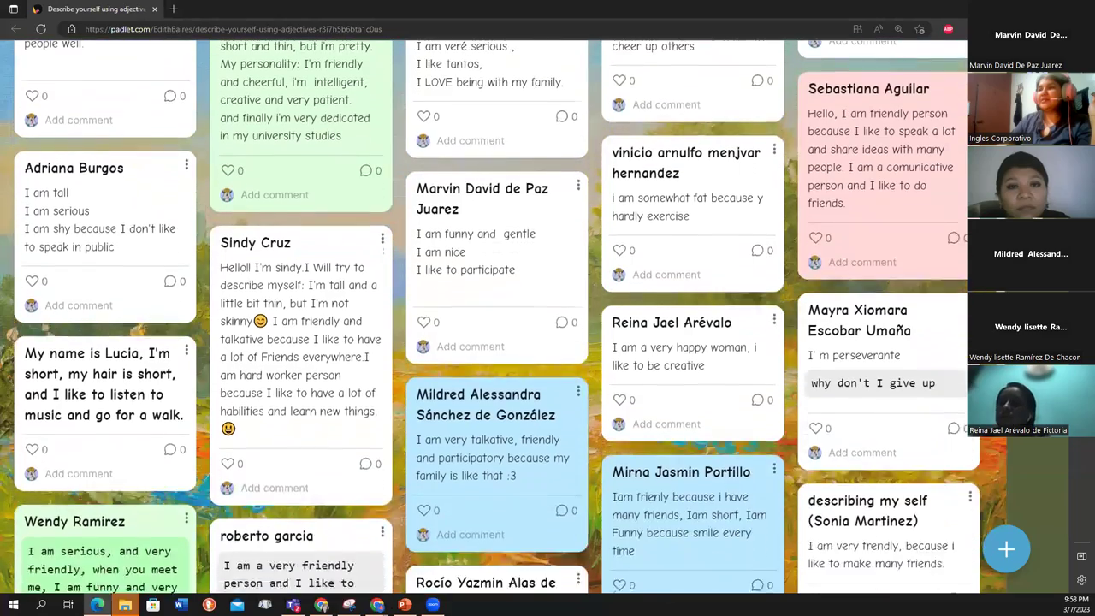
- Review the students' self-description posts across the "Describe yourself using adjectives" board
{"action": "scroll", "coordinate": [528, 317], "scroll_direction": "down", "scroll_amount": 2}
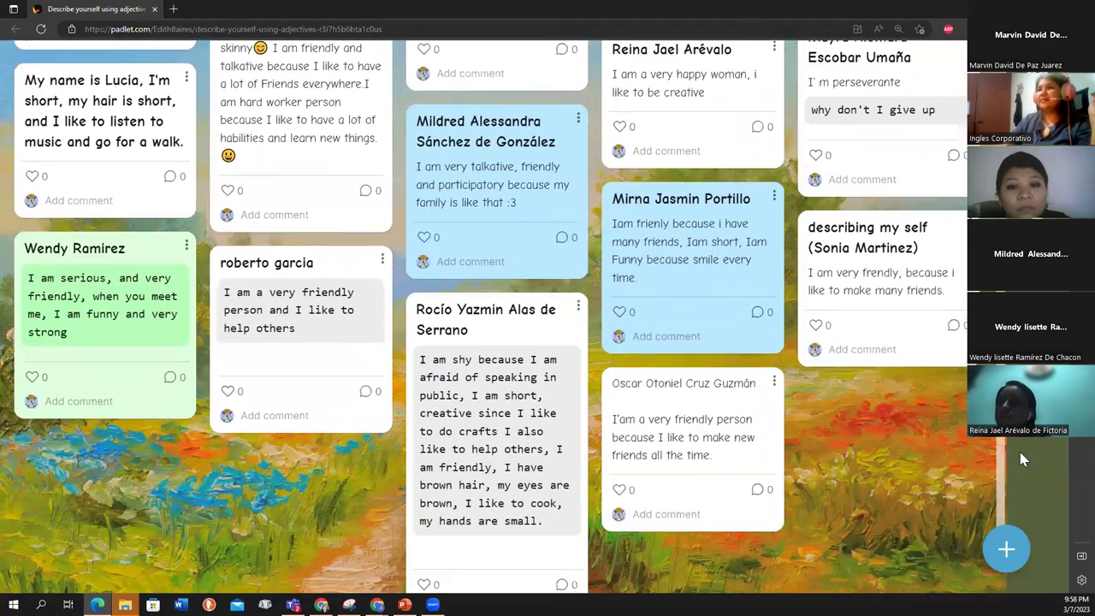
{"action": "scroll", "coordinate": [528, 318], "scroll_direction": "up", "scroll_amount": 3}
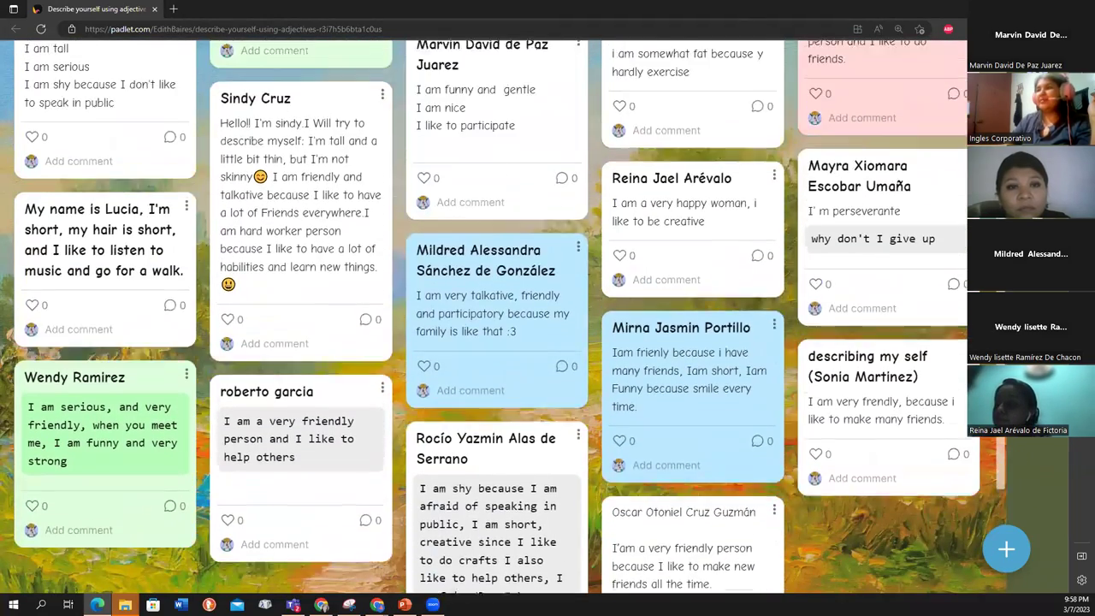
{"action": "scroll", "coordinate": [528, 317], "scroll_direction": "up", "scroll_amount": 2}
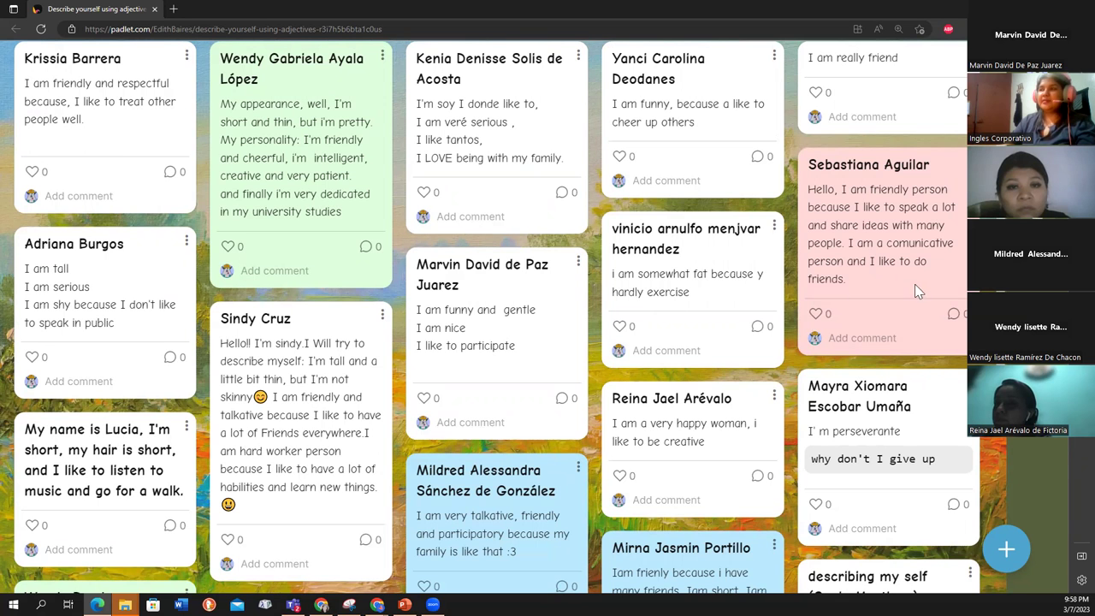
{"action": "scroll", "coordinate": [485, 43], "scroll_direction": "down", "scroll_amount": 1}
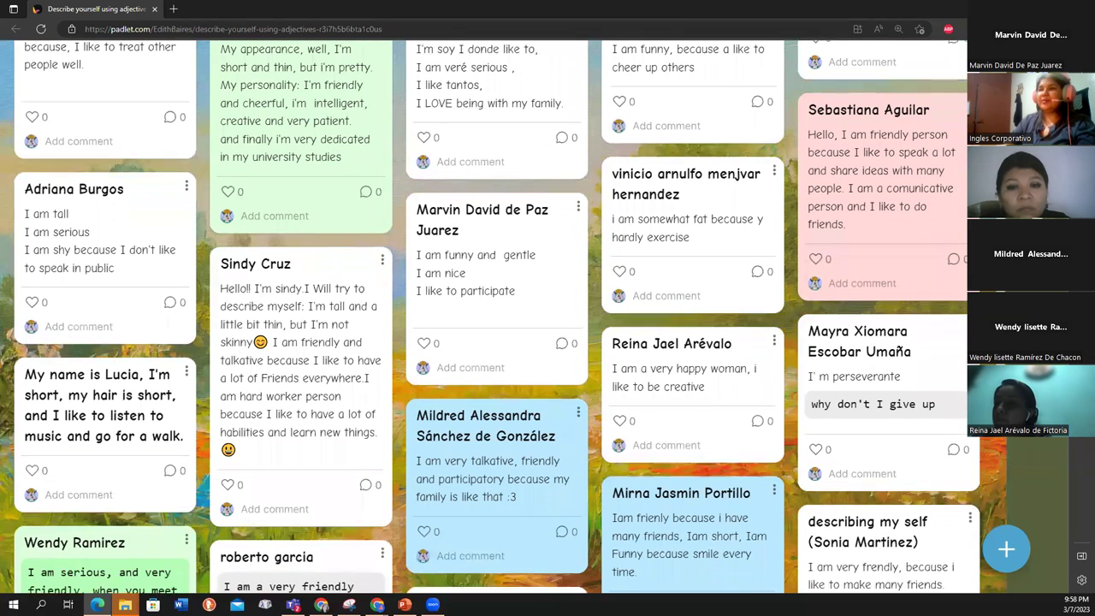
{"action": "scroll", "coordinate": [485, 43], "scroll_direction": "up", "scroll_amount": 3}
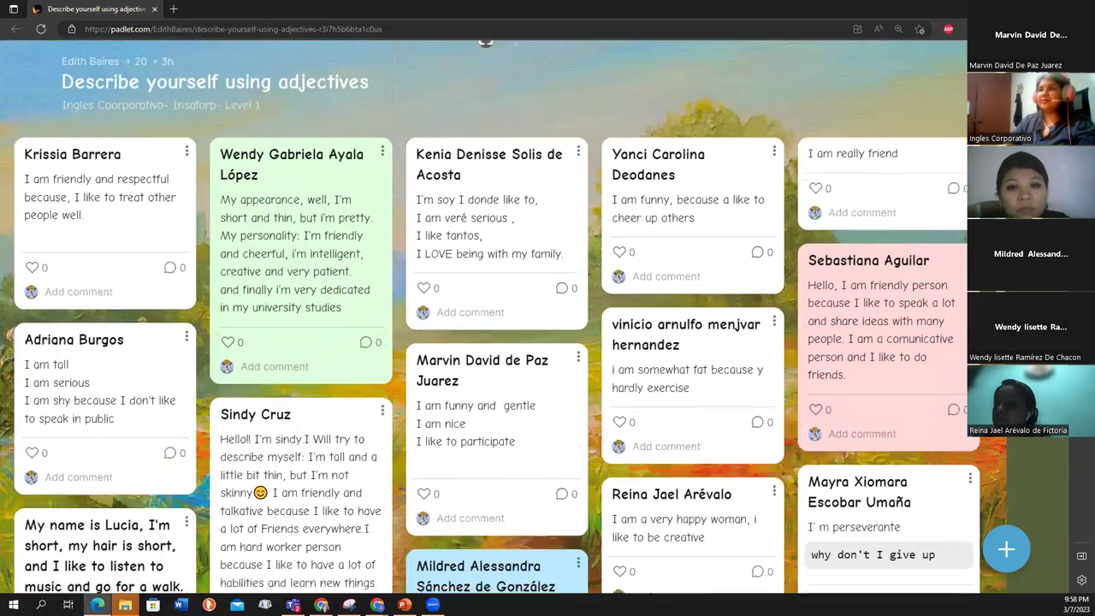
{"action": "scroll", "coordinate": [485, 43], "scroll_direction": "down", "scroll_amount": 5}
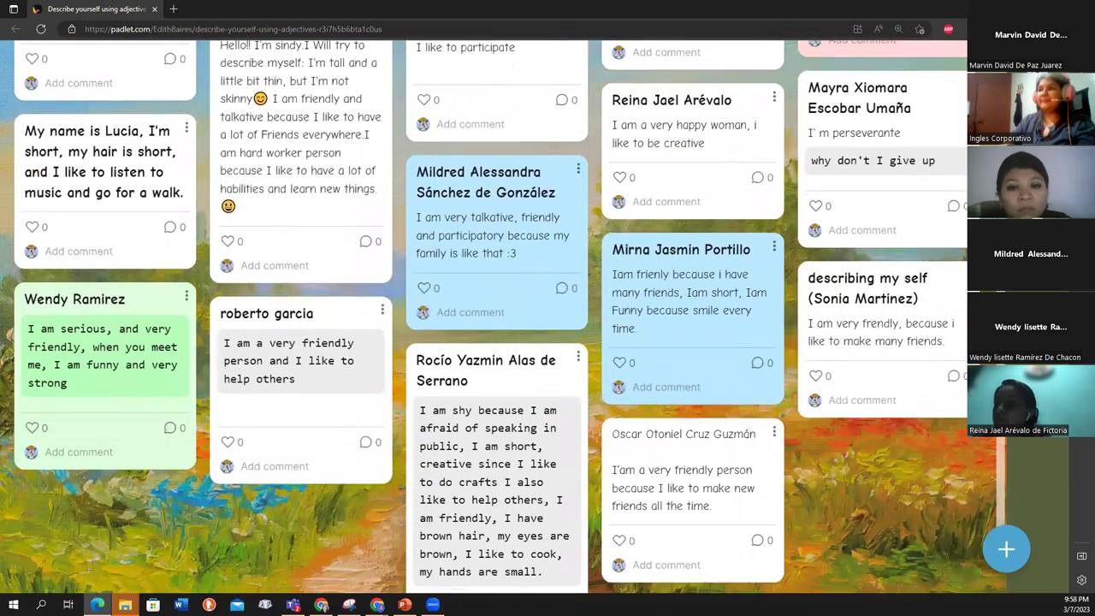
{"action": "scroll", "coordinate": [509, 317], "scroll_direction": "up", "scroll_amount": 1}
{"action": "scroll", "coordinate": [547, 316], "scroll_direction": "down", "scroll_amount": 1}
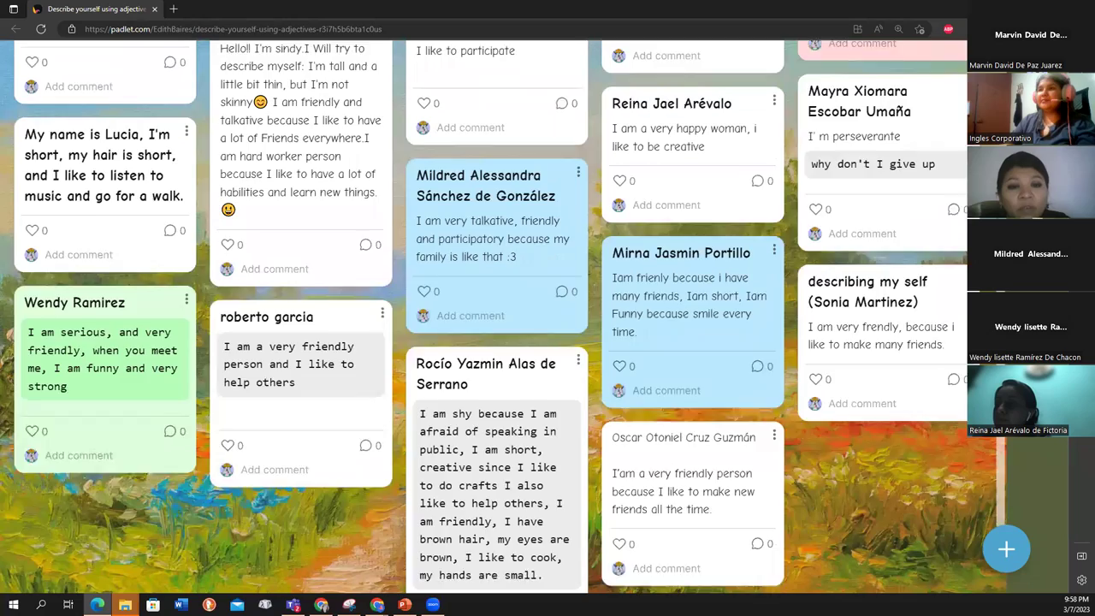
{"action": "scroll", "coordinate": [548, 316], "scroll_direction": "up", "scroll_amount": 2}
{"action": "scroll", "coordinate": [489, 114], "scroll_direction": "up", "scroll_amount": 3}
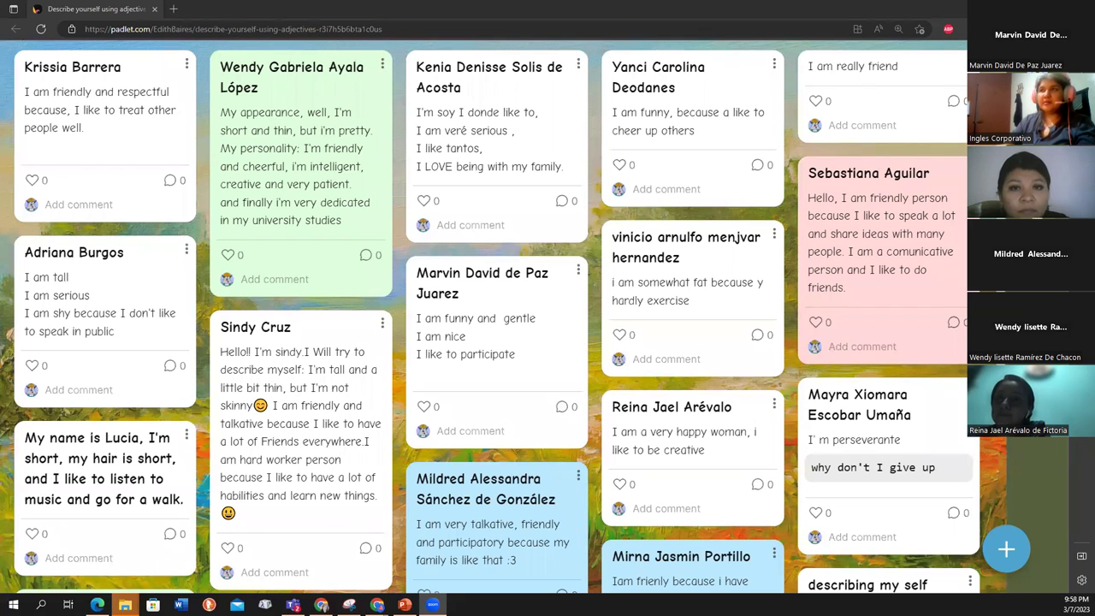
- Switch to the CONTROL ASISTENCIA Y NOTAS spreadsheet in Google Sheets and open the P3-01-8-9-PM-03-23-204 group sheet
{"action": "double_click", "coordinate": [652, 8]}
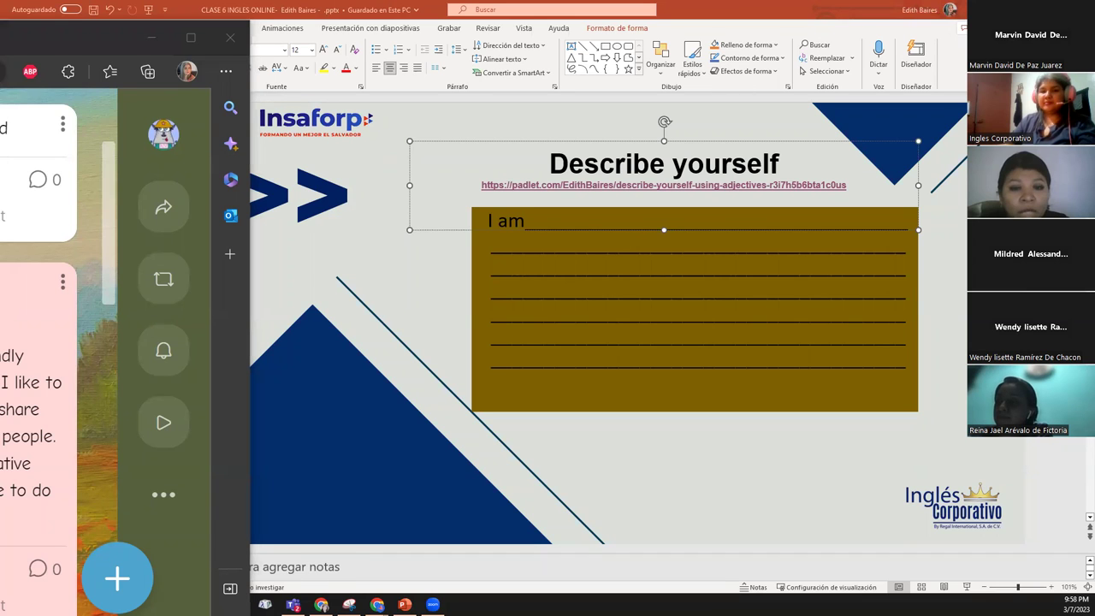
{"action": "key", "text": "alt+Tab"}
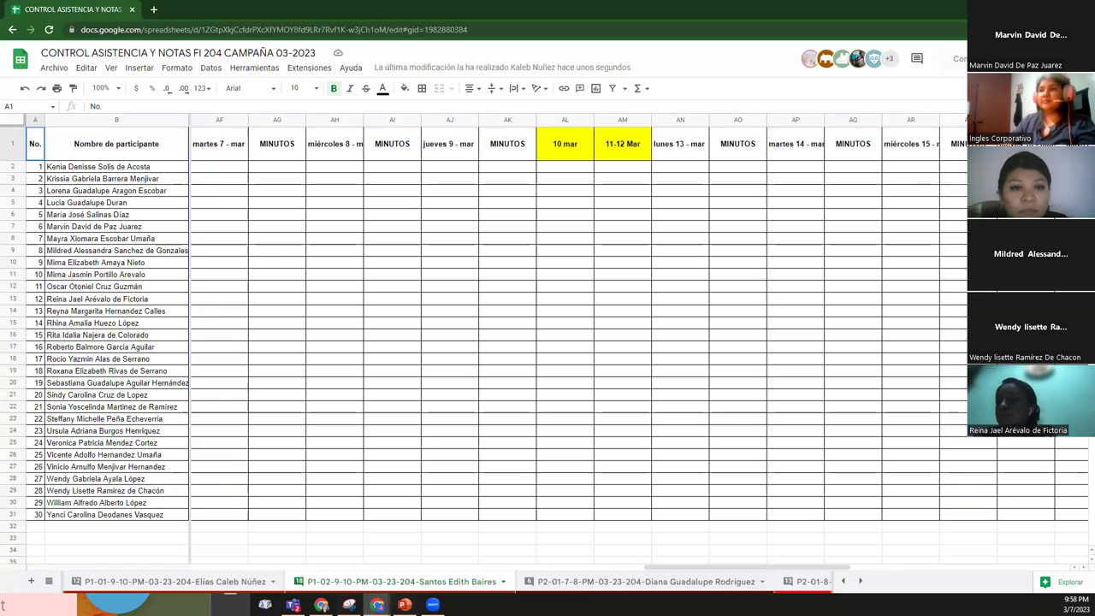
{"action": "left_click", "coordinate": [860, 581]}
{"action": "left_click", "coordinate": [861, 581]}
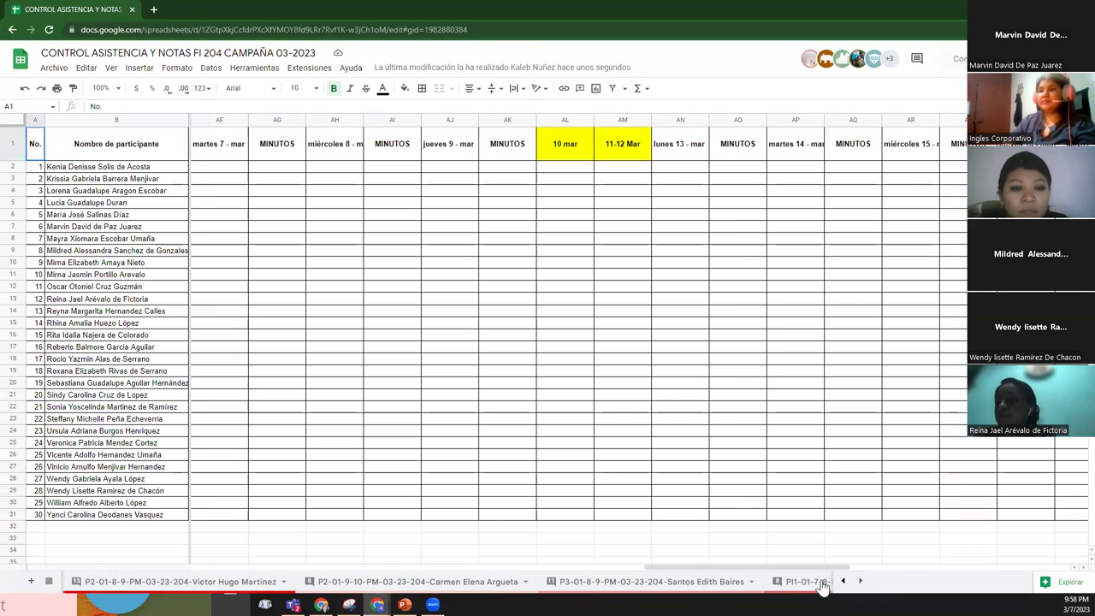
{"action": "left_click", "coordinate": [675, 585]}
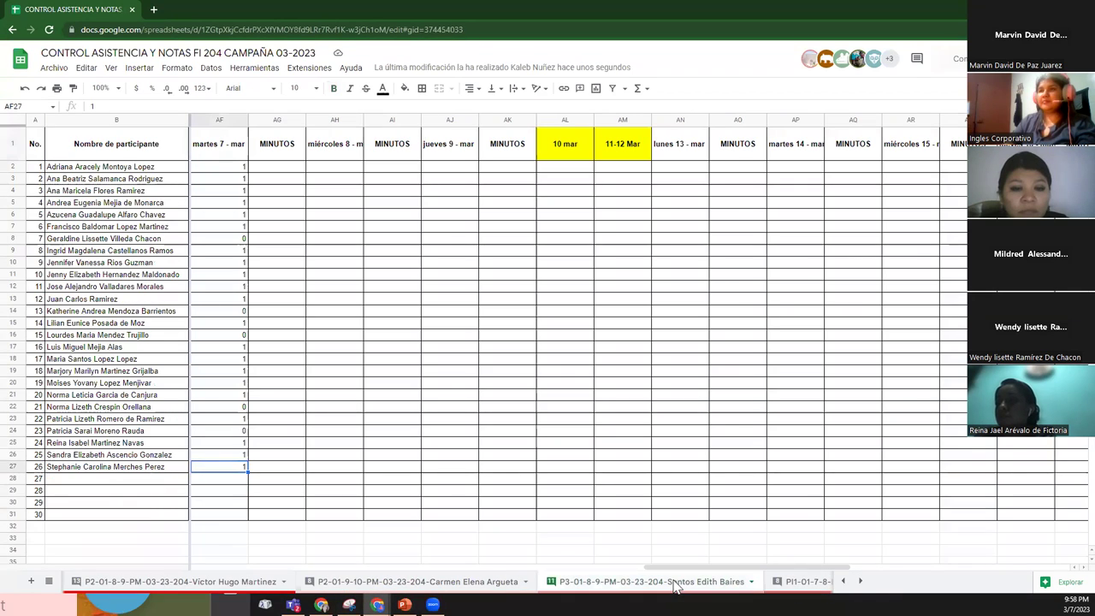
- Look through the other group sheets in the workbook and open the P1-02-9-10-PM-03-23-204 sheet
{"action": "left_click", "coordinate": [860, 581]}
{"action": "left_click", "coordinate": [861, 581]}
{"action": "left_click", "coordinate": [861, 581]}
{"action": "left_click", "coordinate": [861, 581]}
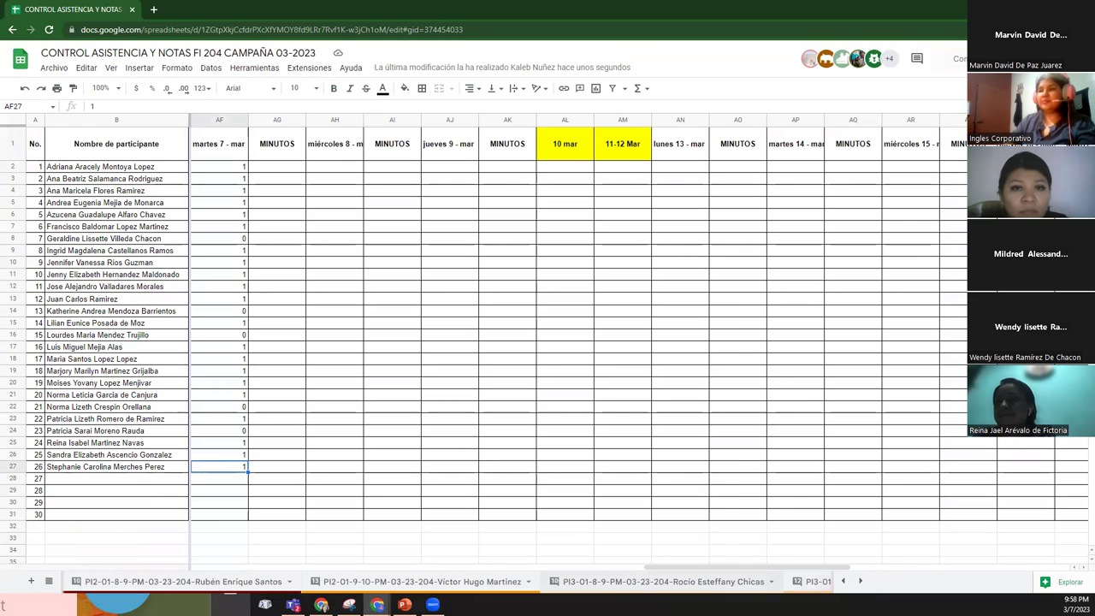
{"action": "left_click", "coordinate": [861, 581]}
{"action": "left_click", "coordinate": [861, 581]}
{"action": "left_click", "coordinate": [861, 580]}
{"action": "left_click", "coordinate": [860, 581]}
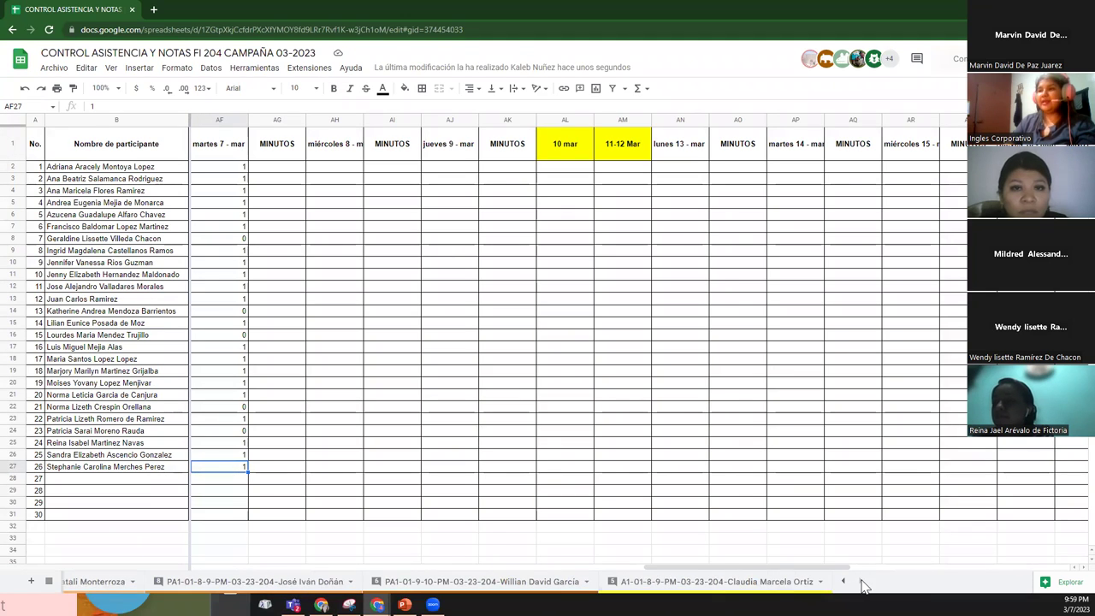
{"action": "left_click", "coordinate": [844, 581]}
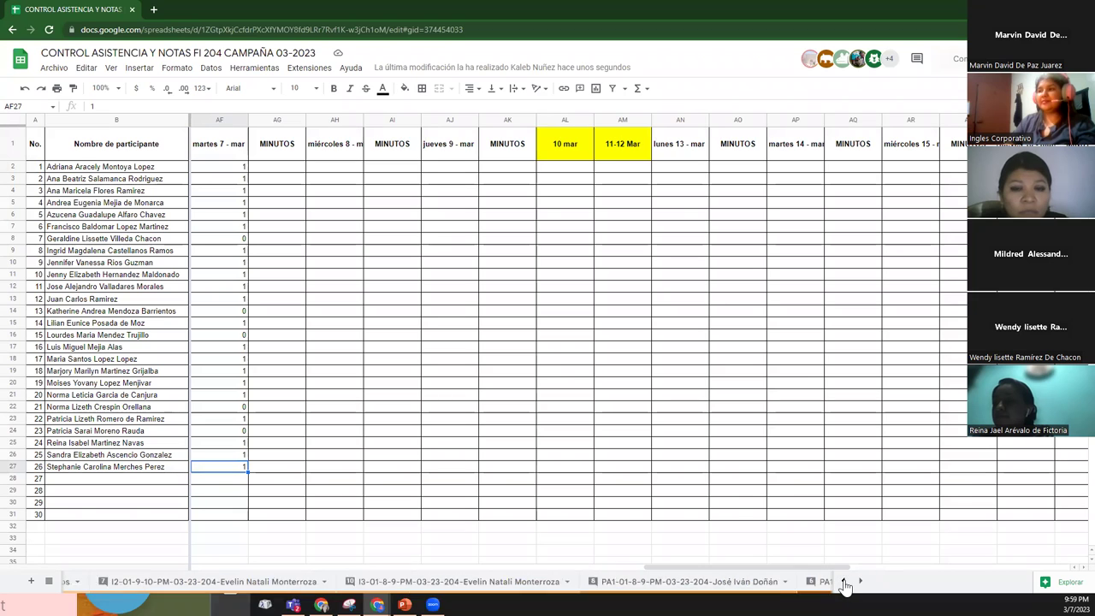
{"action": "left_click", "coordinate": [844, 581]}
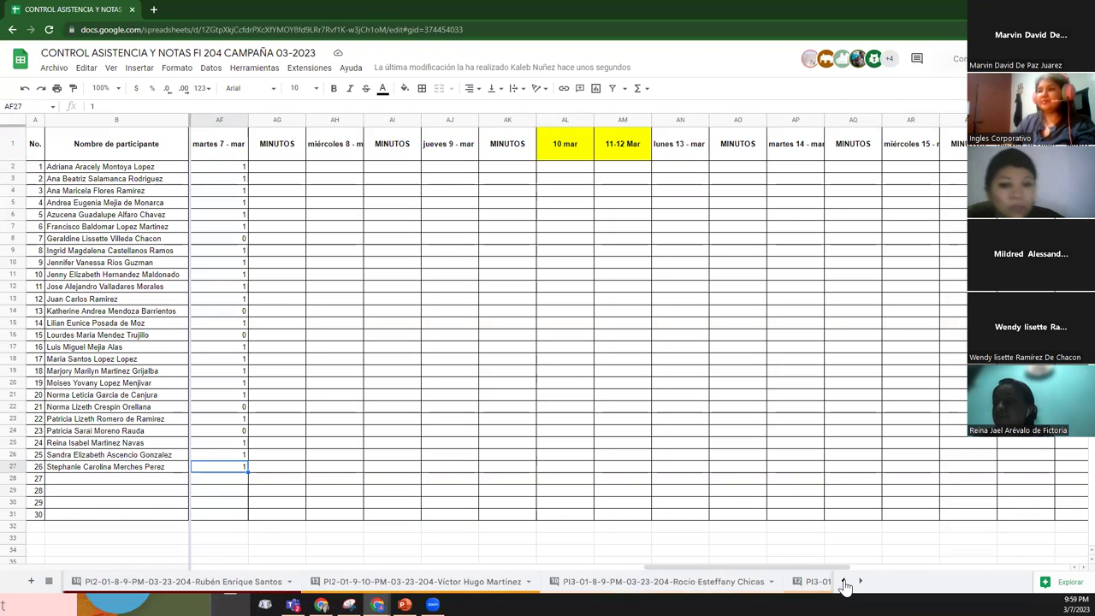
{"action": "left_click", "coordinate": [844, 581]}
{"action": "left_click", "coordinate": [844, 582]}
{"action": "left_click", "coordinate": [844, 582]}
{"action": "left_click", "coordinate": [845, 581]}
{"action": "left_click", "coordinate": [844, 582]}
{"action": "left_click", "coordinate": [844, 582]}
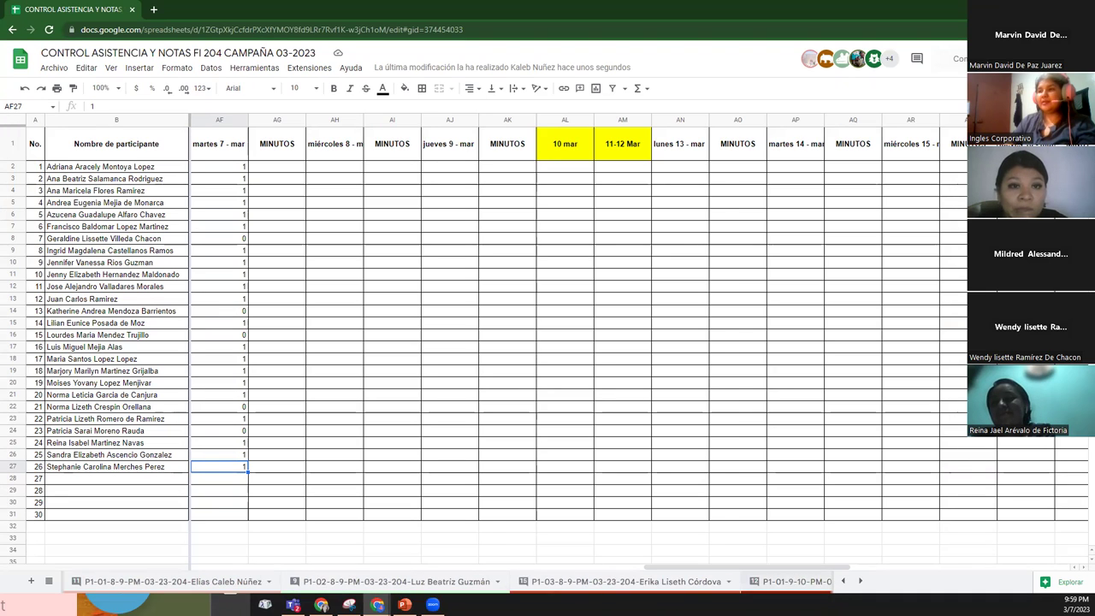
{"action": "left_click", "coordinate": [860, 582]}
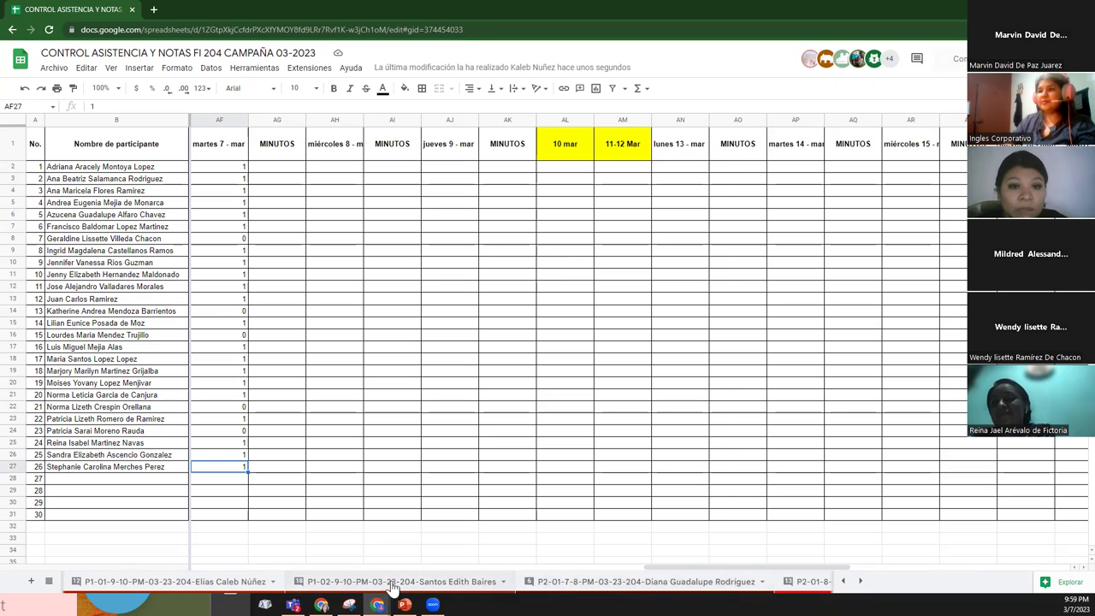
{"action": "left_click", "coordinate": [402, 584]}
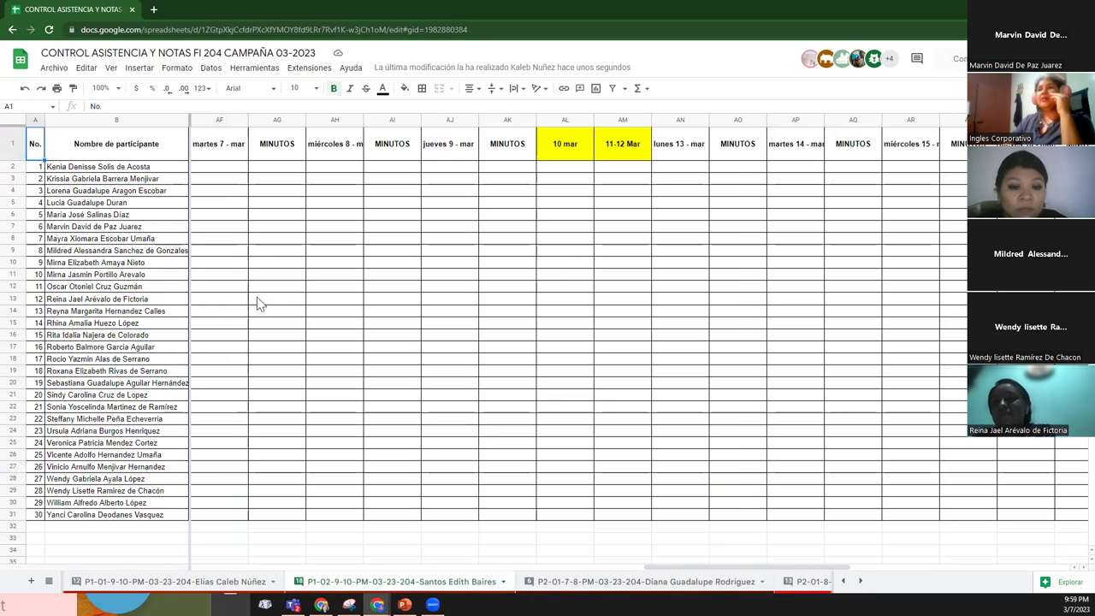
- Record the martes 7 - mar attendance of participants 1 to 3 as 1, 1 and 0 in cells AF2 to AF4
{"action": "left_click", "coordinate": [212, 168]}
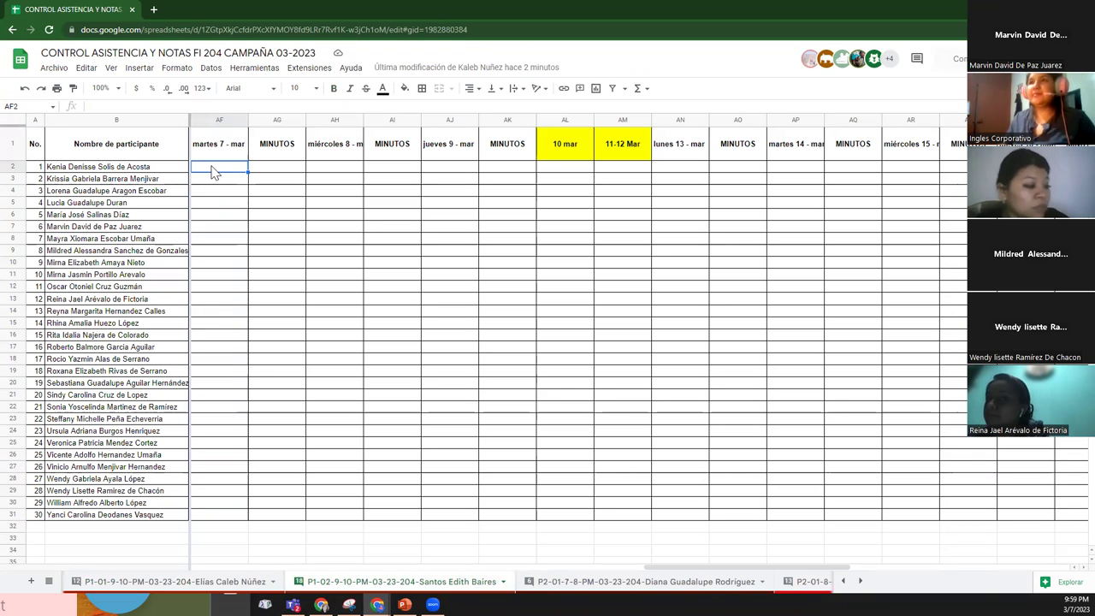
{"action": "type", "text": "1"}
{"action": "left_click", "coordinate": [215, 179]}
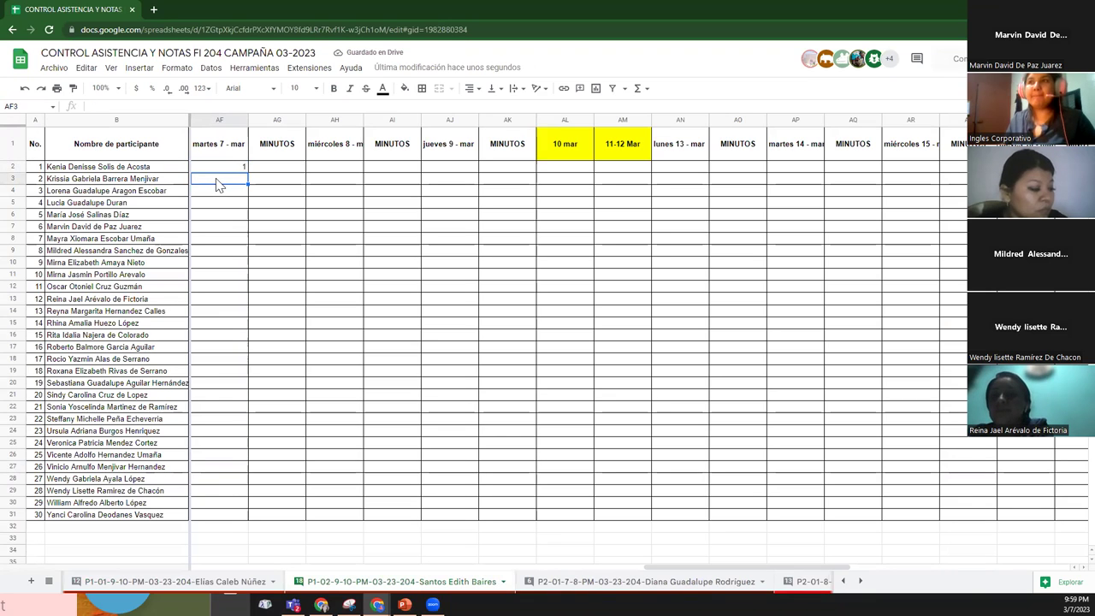
{"action": "type", "text": "1"}
{"action": "left_click", "coordinate": [224, 195]}
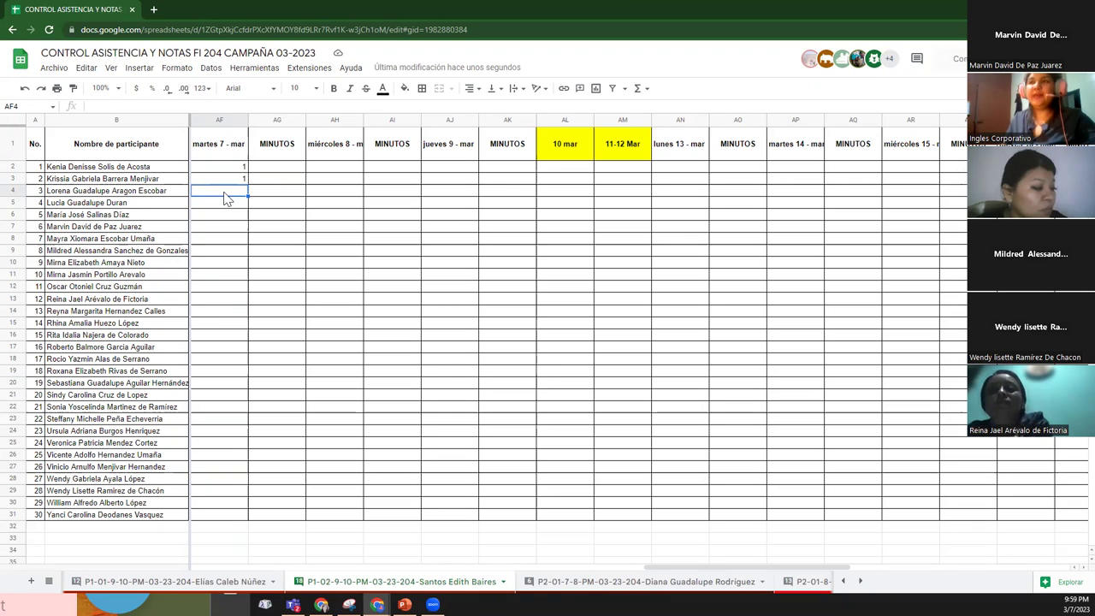
{"action": "type", "text": "0"}
{"action": "key", "text": "Return"}
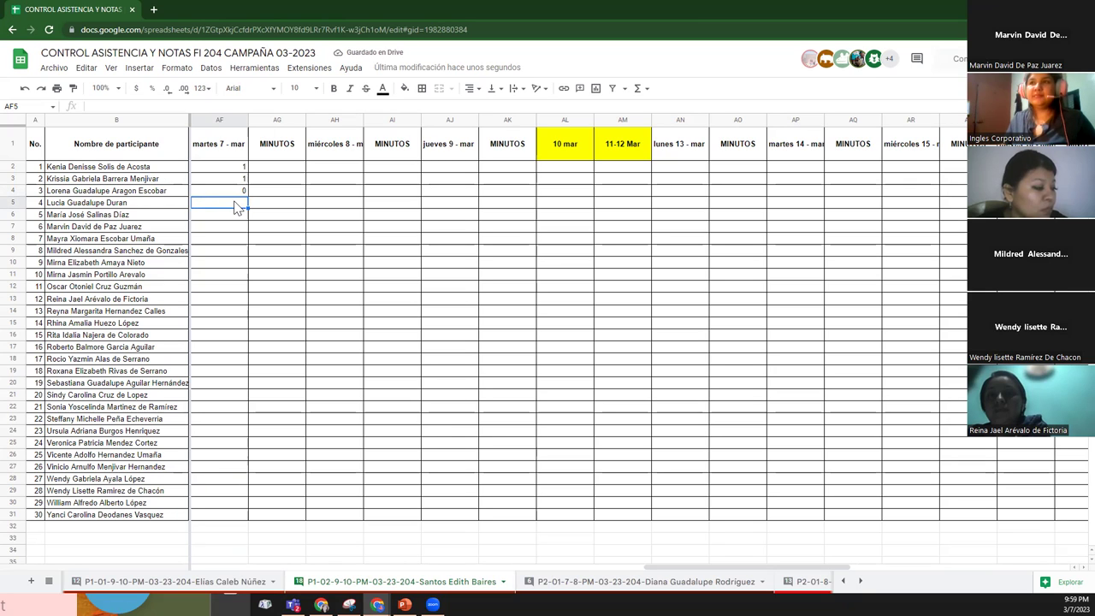
- Enter 0 as the martes 7 - mar attendance for participants 4 and 5 in cells AF5 and AF6
{"action": "type", "text": "0"}
{"action": "key", "text": "Return"}
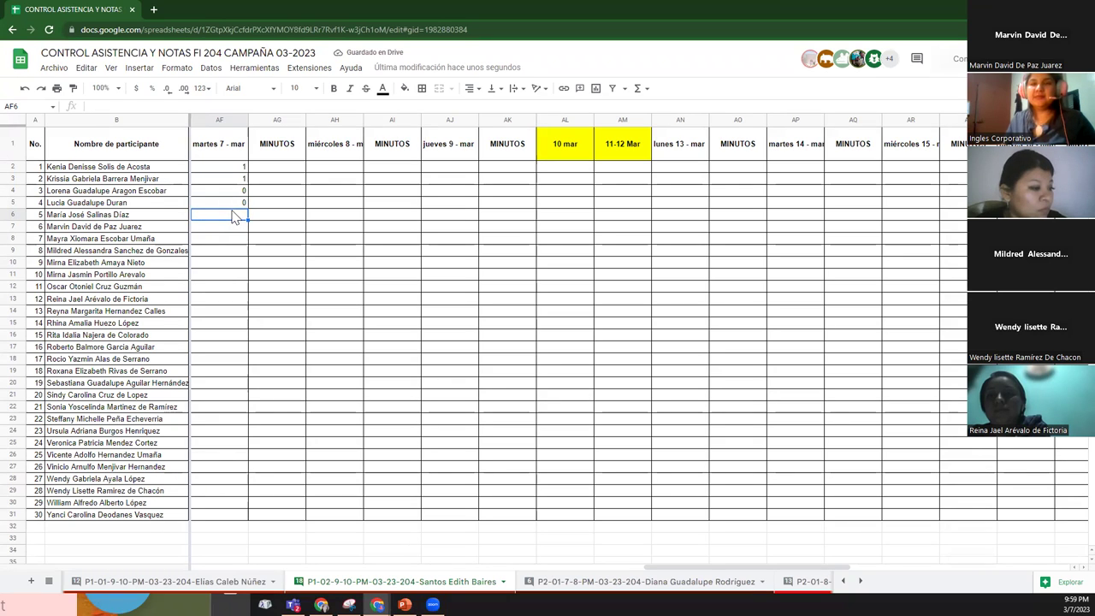
{"action": "type", "text": "0"}
{"action": "key", "text": "Return"}
- Correct participant 4's martes 7 - mar attendance in cell AF5 to 1
{"action": "left_click", "coordinate": [239, 217]}
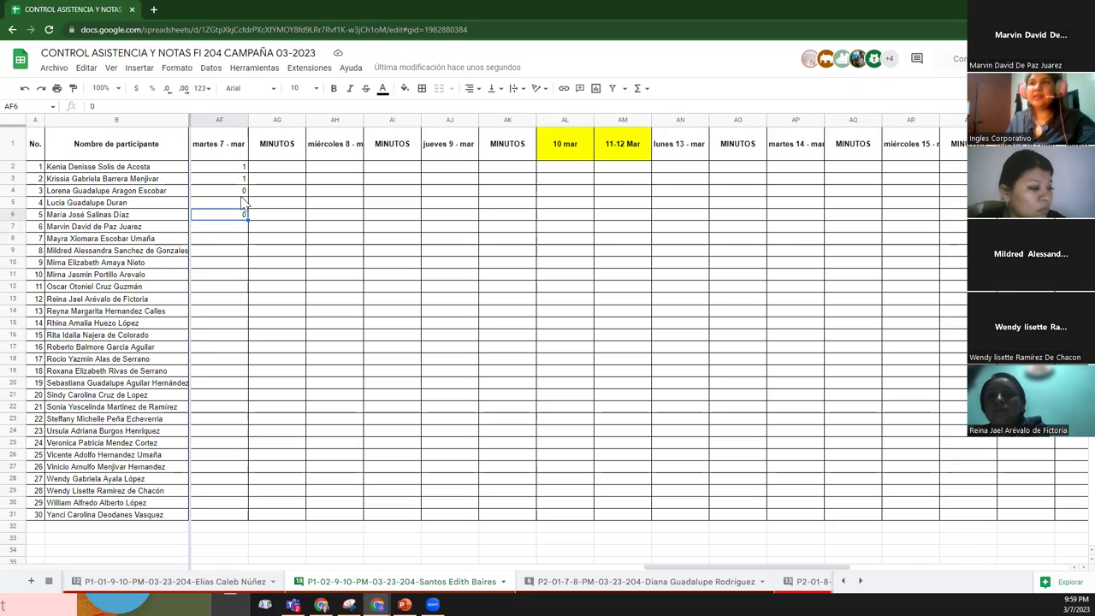
{"action": "left_click", "coordinate": [241, 204]}
{"action": "key", "text": "Delete"}
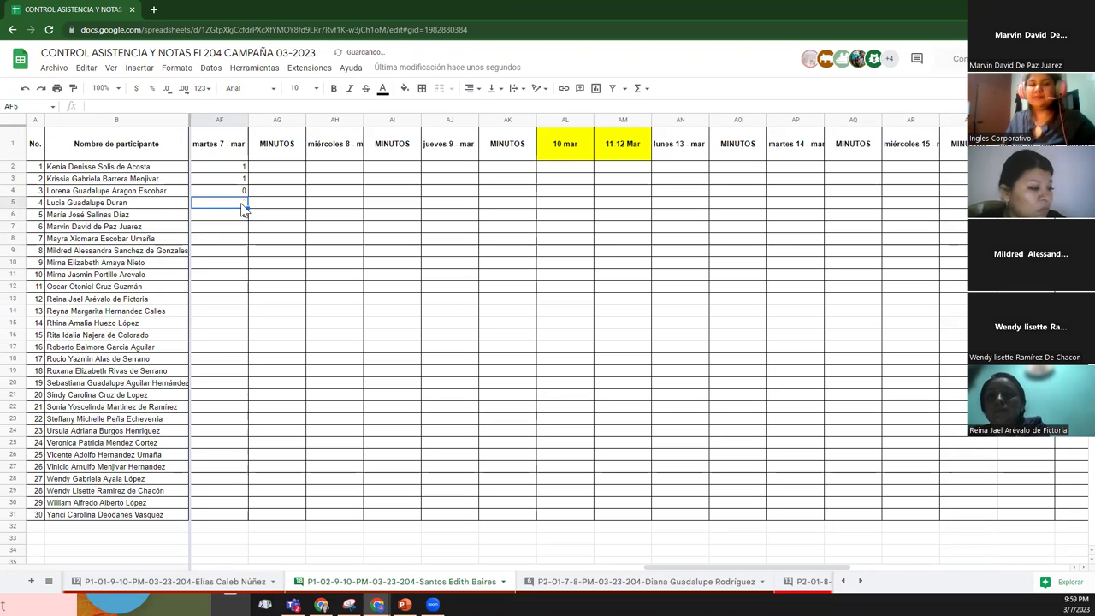
{"action": "type", "text": "1"}
{"action": "left_click", "coordinate": [242, 215]}
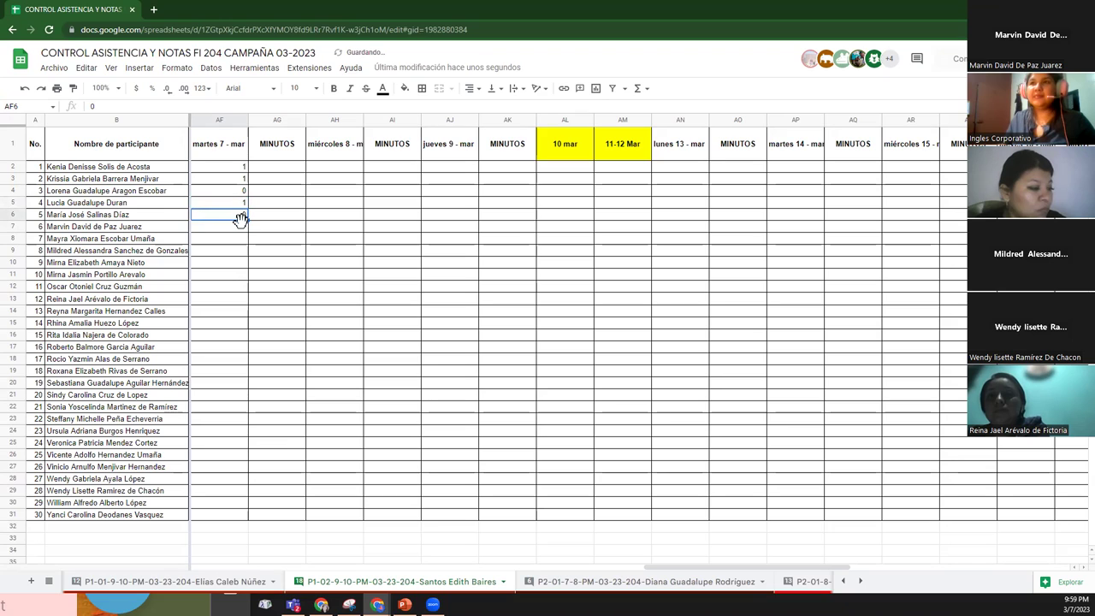
- Enter 1 as the martes 7 - mar attendance for participants 6 to 8 in cells AF7 to AF9
{"action": "left_click", "coordinate": [241, 228]}
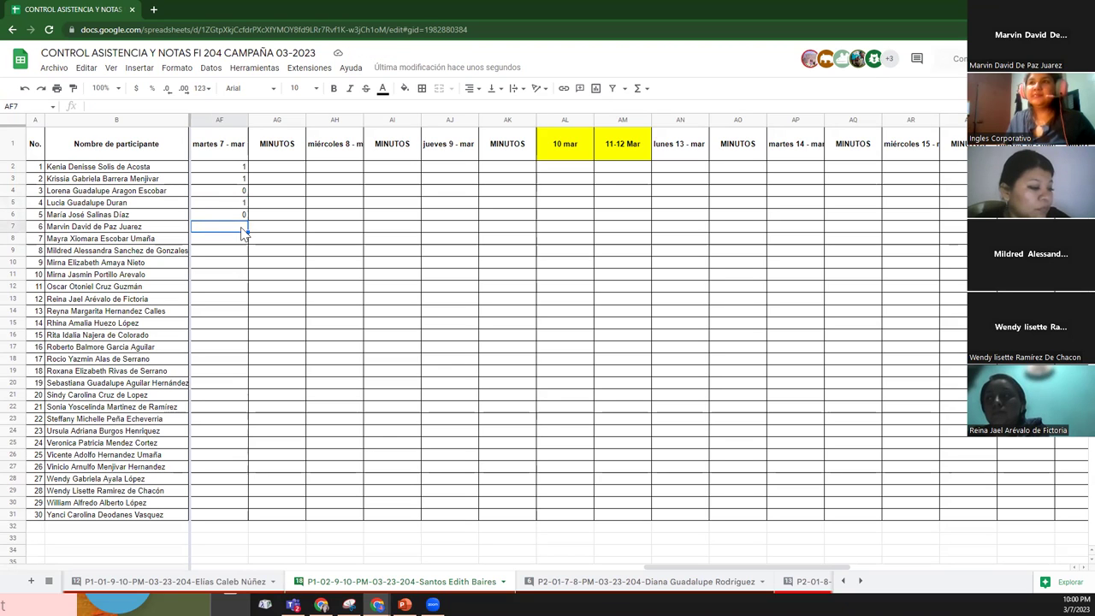
{"action": "type", "text": "1"}
{"action": "key", "text": "Return"}
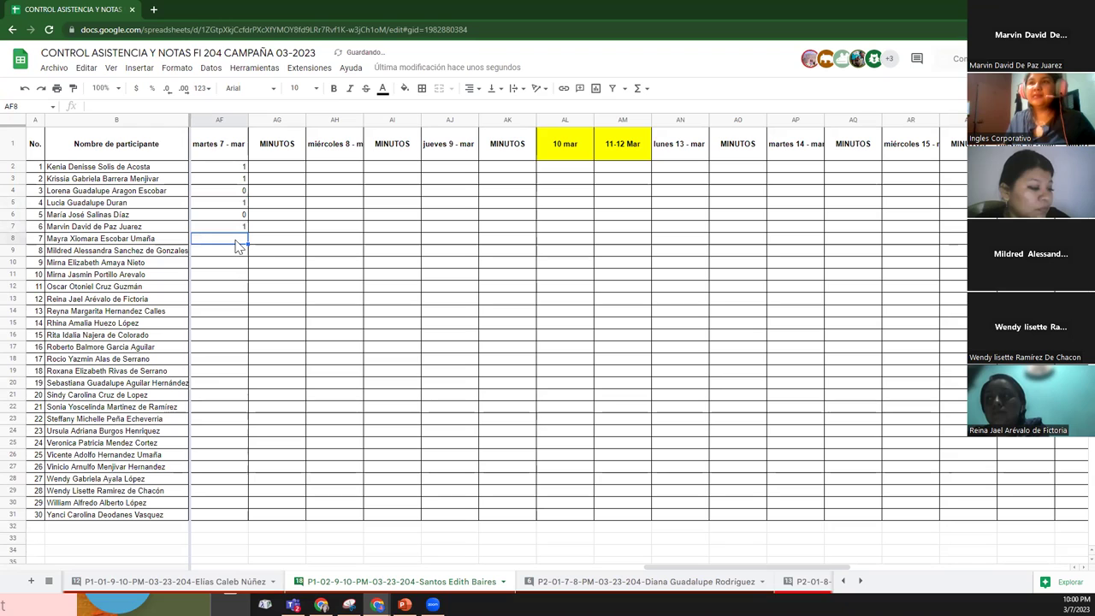
{"action": "type", "text": "1"}
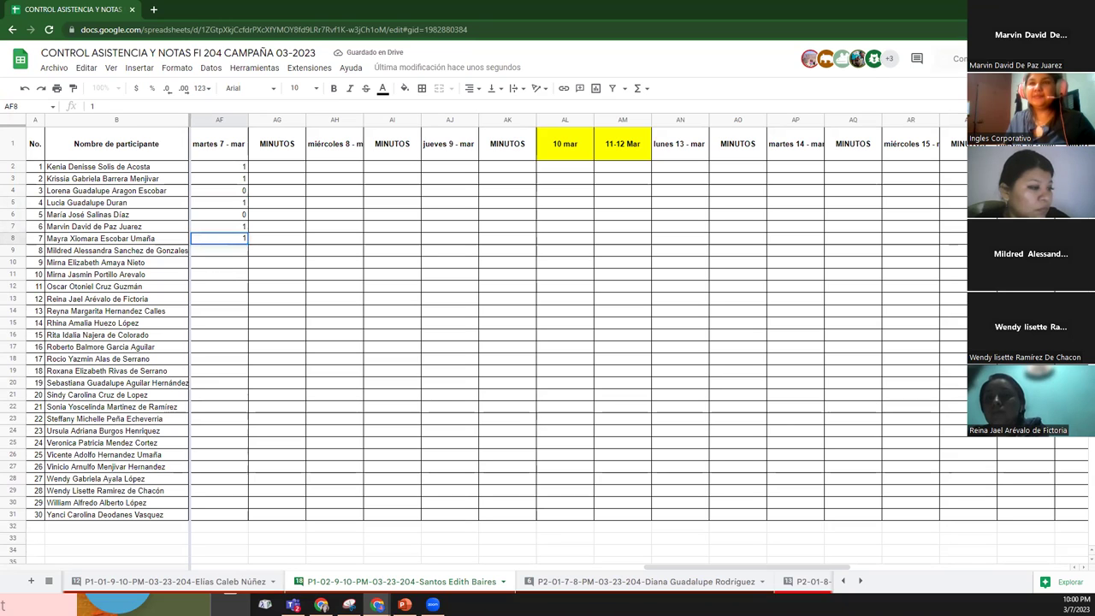
{"action": "left_click", "coordinate": [234, 252]}
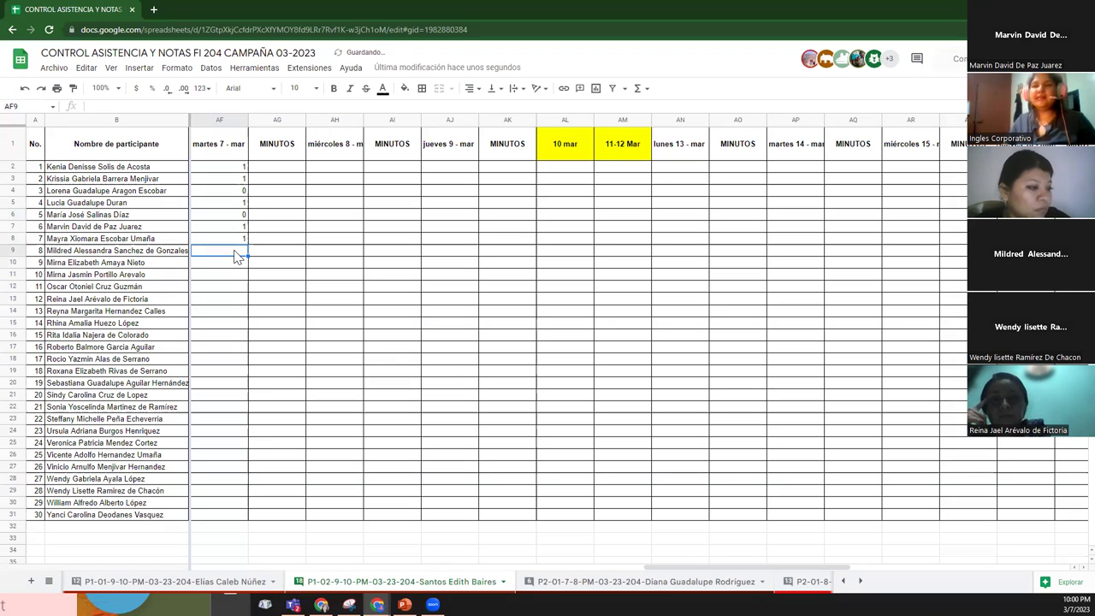
{"action": "type", "text": "1"}
- Enter 1 as the martes 7 - mar attendance for participants 9 to 11 in cells AF10 to AF12
{"action": "left_click", "coordinate": [239, 266]}
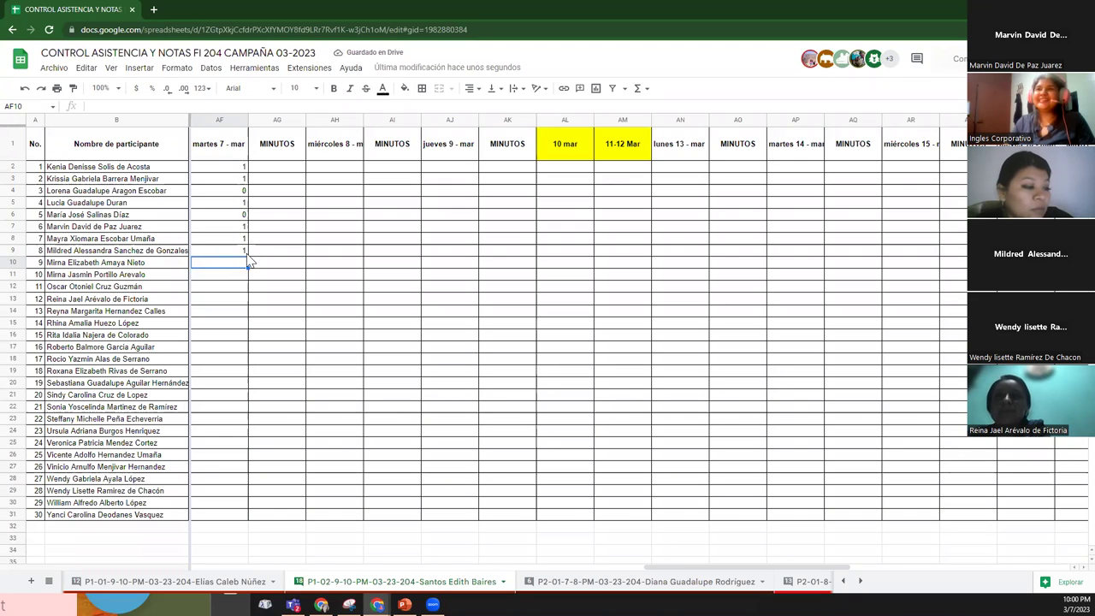
{"action": "type", "text": "1"}
{"action": "left_click", "coordinate": [241, 276]}
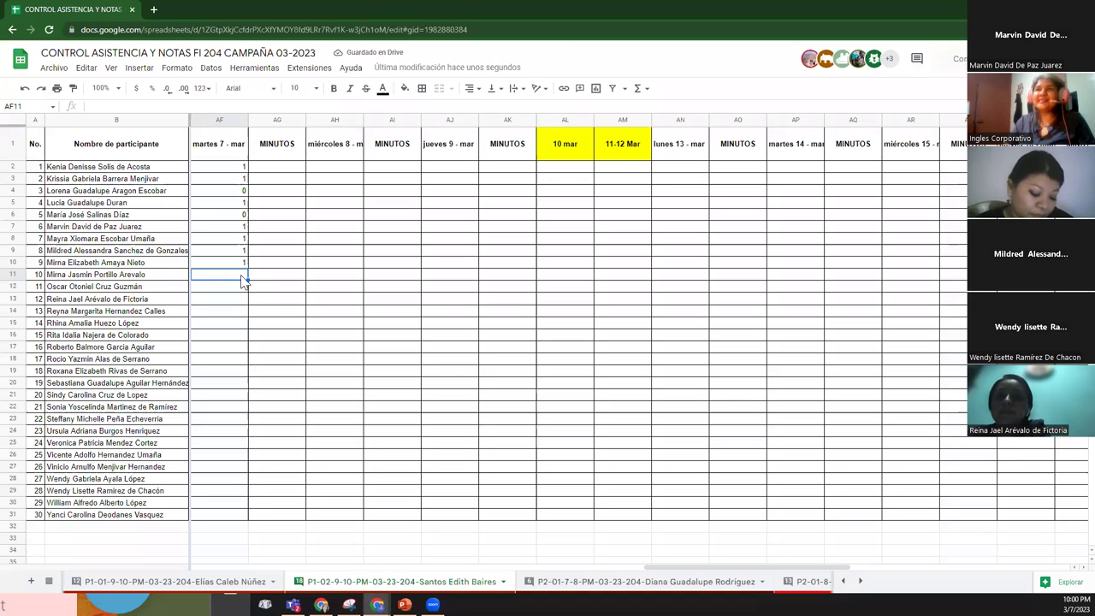
{"action": "type", "text": "1"}
{"action": "left_click", "coordinate": [242, 291]}
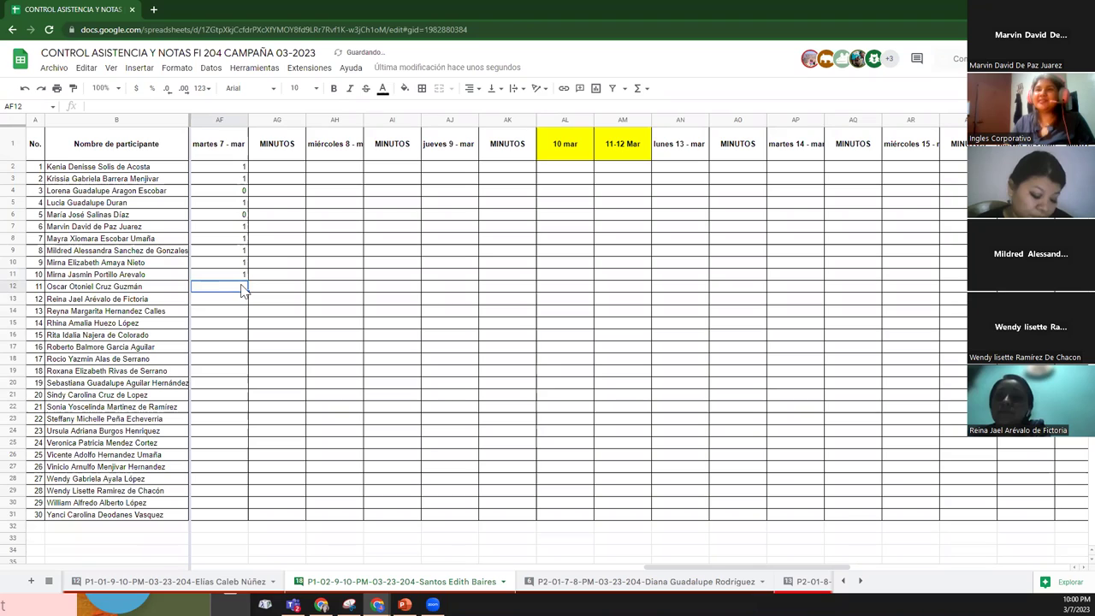
{"action": "type", "text": "1"}
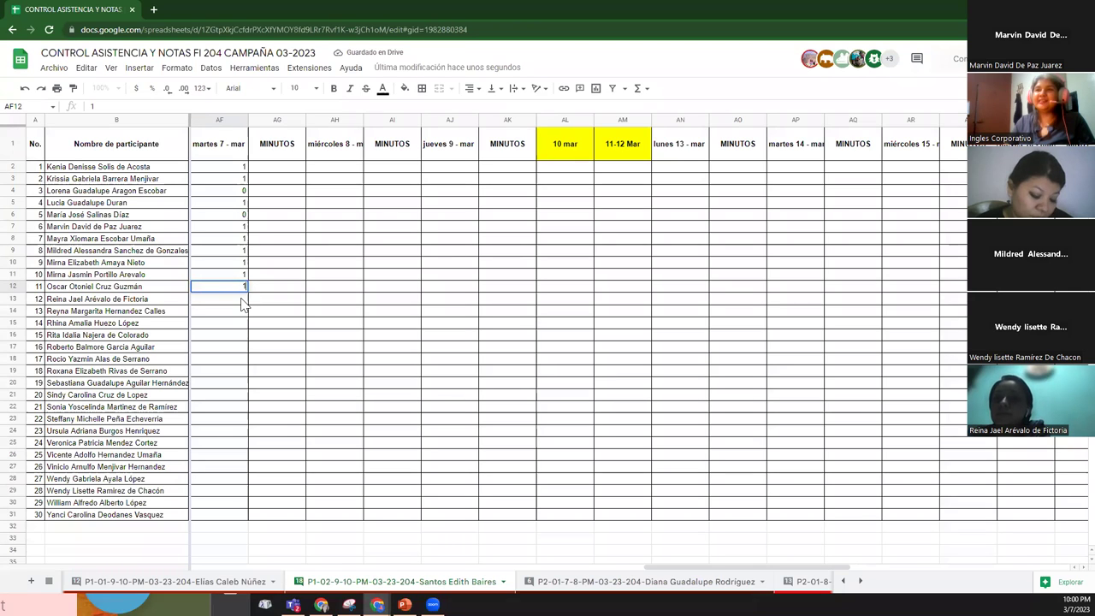
- Enter 1 as the martes 7 - mar attendance for participants 12 and 13 in cells AF13 and AF14
{"action": "left_click", "coordinate": [243, 302]}
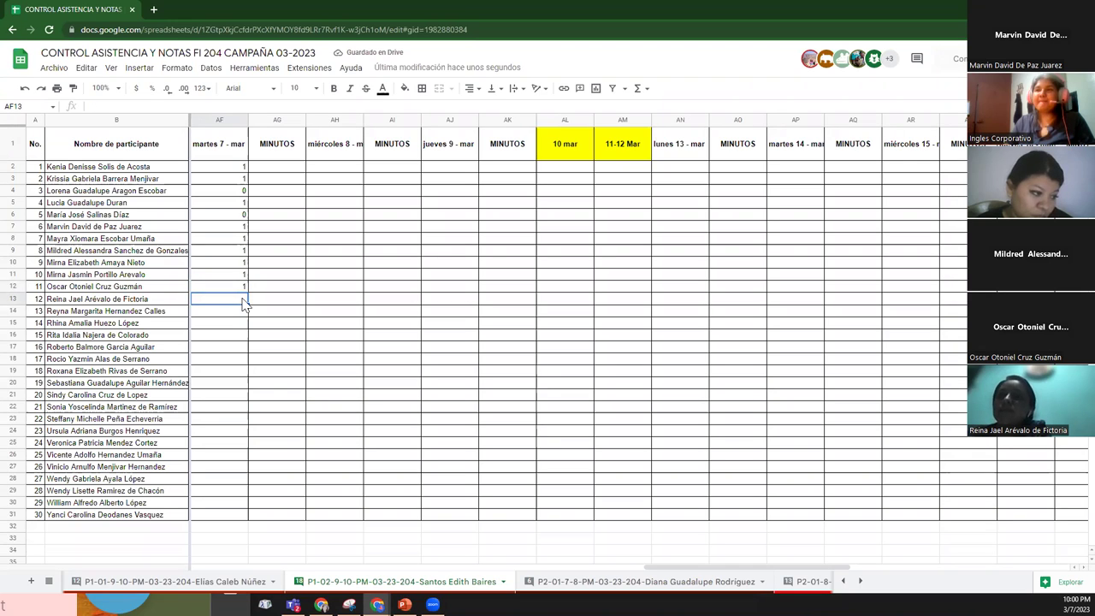
{"action": "type", "text": "1"}
{"action": "left_click", "coordinate": [242, 314]}
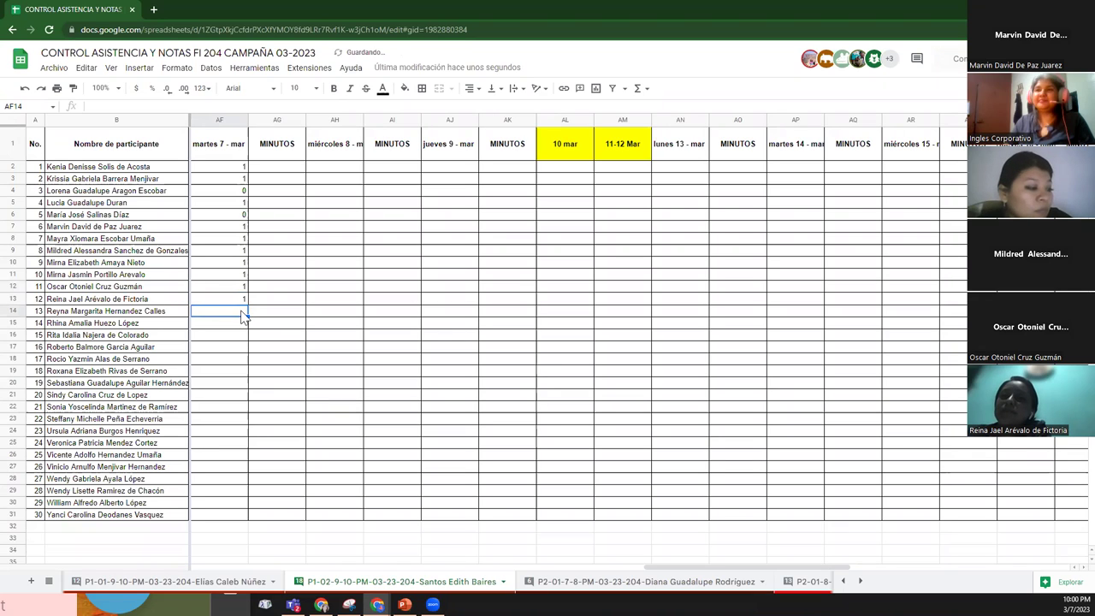
{"action": "type", "text": "1"}
- Enter 0 as the martes 7 - mar attendance for participants 14 and 15 in cells AF15 and AF16
{"action": "left_click", "coordinate": [242, 326]}
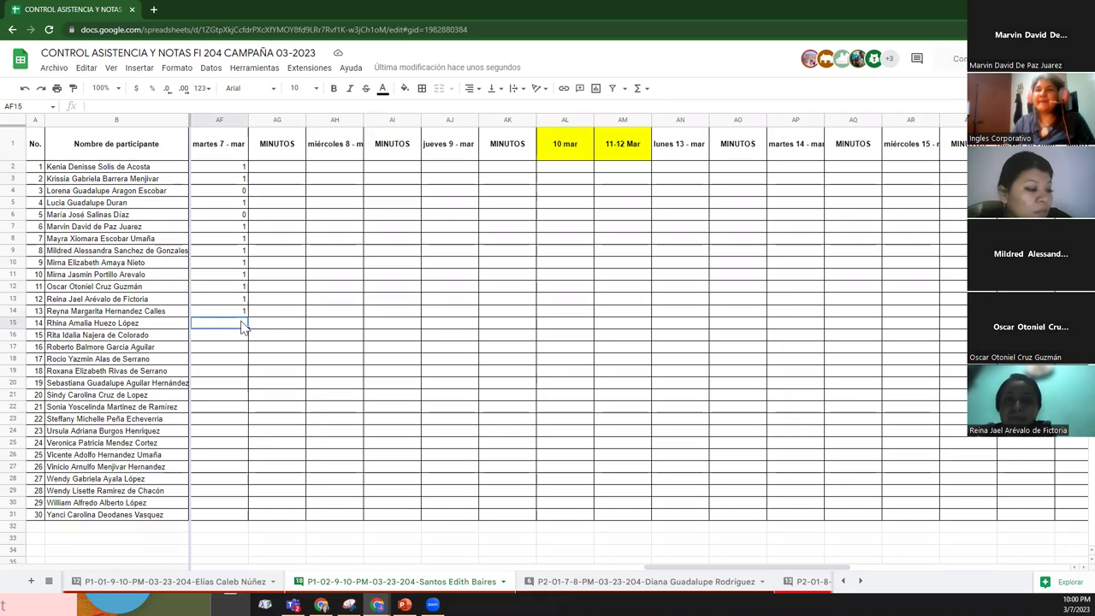
{"action": "type", "text": "0"}
{"action": "left_click", "coordinate": [241, 338]}
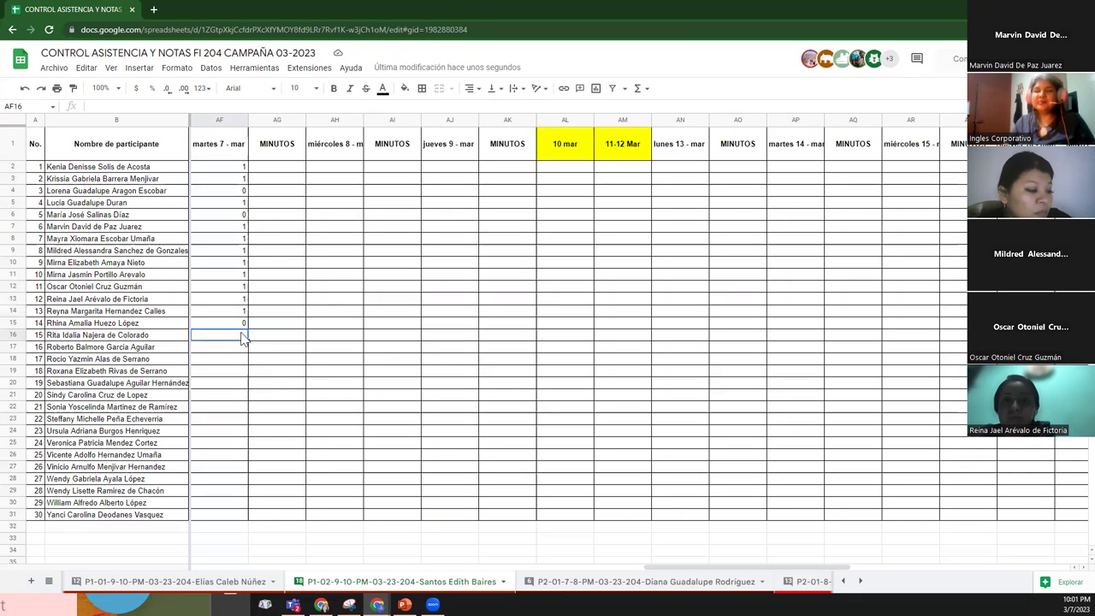
{"action": "type", "text": "0"}
{"action": "key", "text": "Return"}
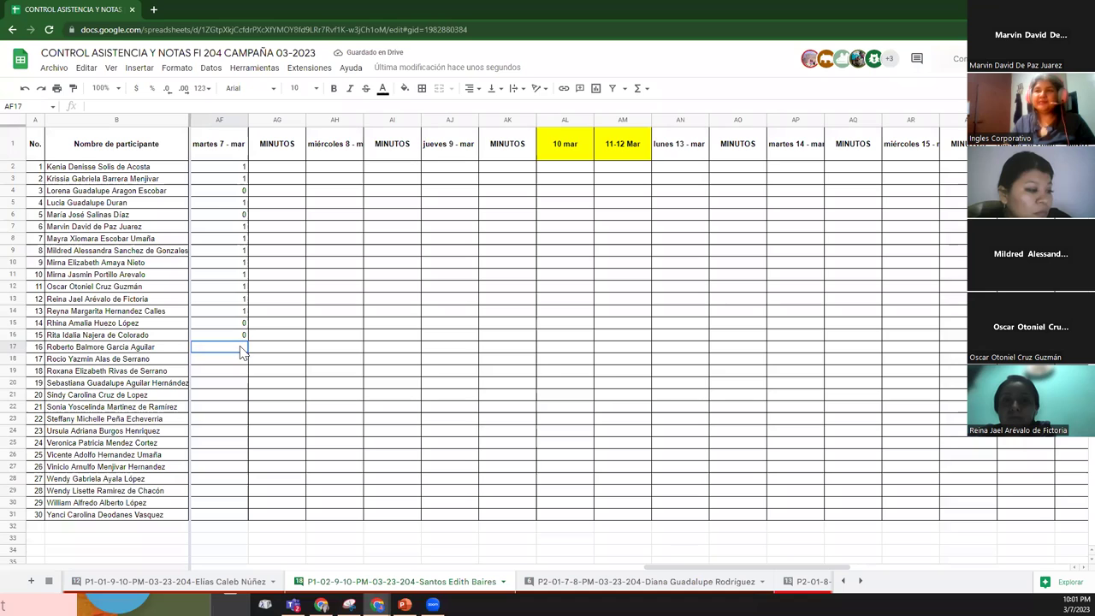
- Enter 1 as the martes 7 - mar attendance for participants 16 and 17 in cells AF17 and AF18
{"action": "type", "text": "1"}
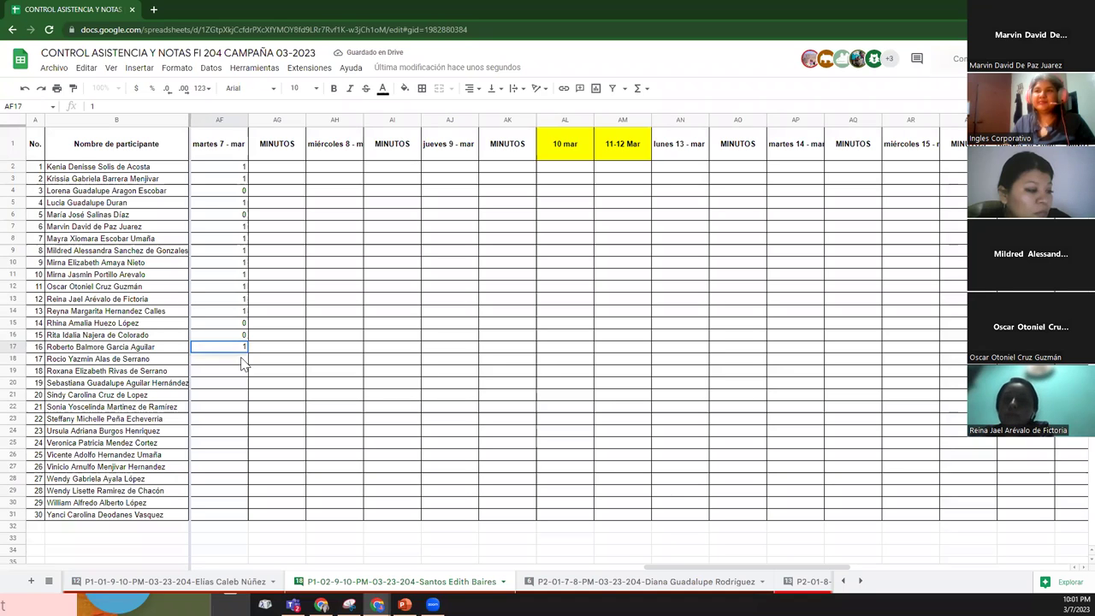
{"action": "left_click", "coordinate": [243, 363]}
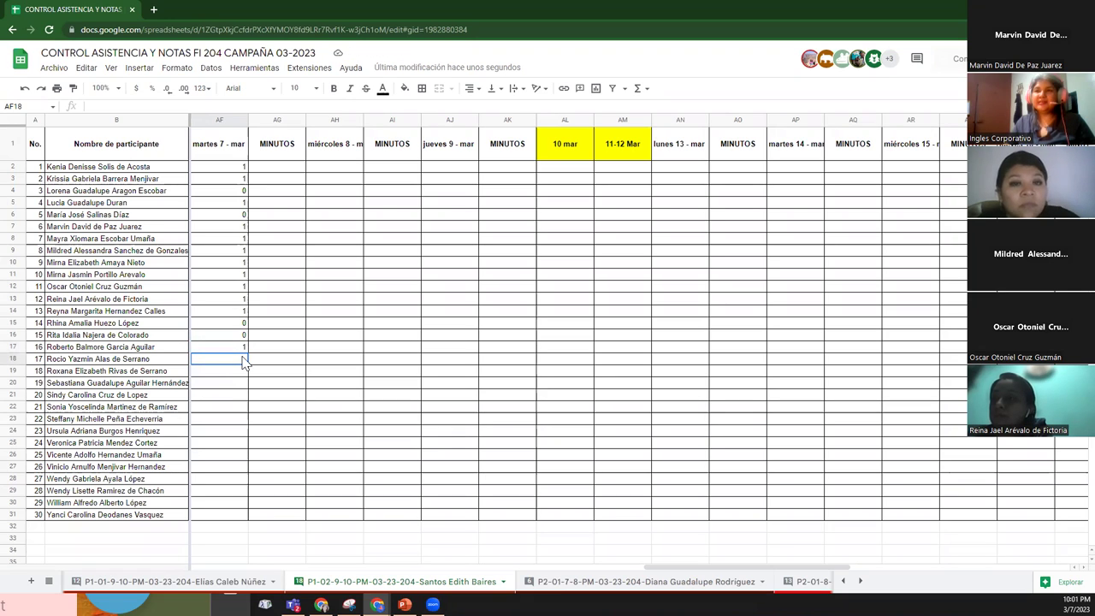
{"action": "type", "text": "1"}
- Enter 1 as the martes 7 - mar attendance for participant 18 in cell AF19
{"action": "left_click", "coordinate": [243, 372]}
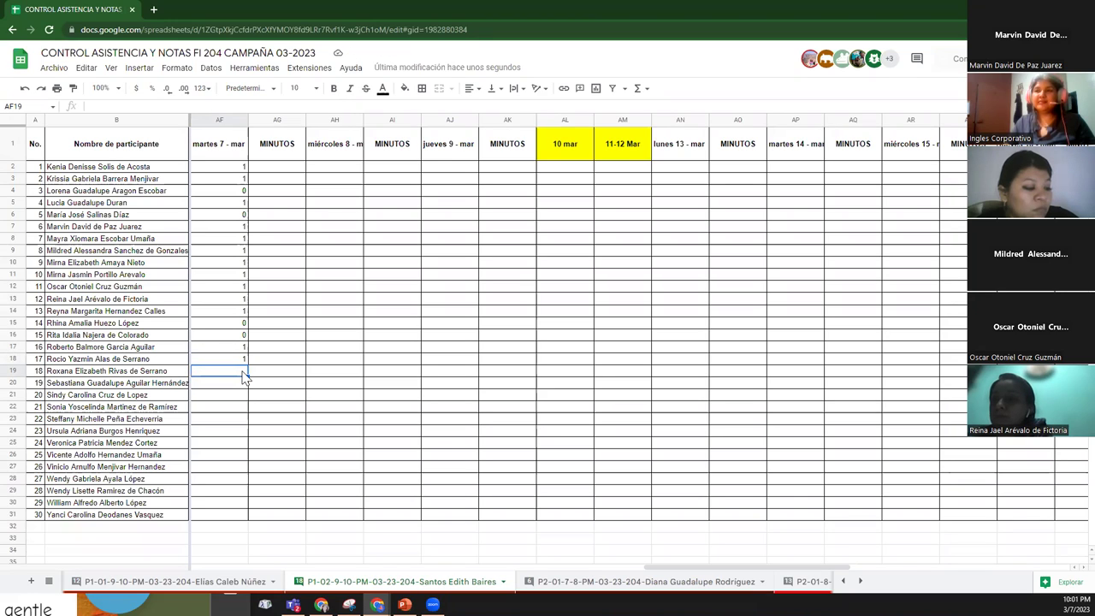
{"action": "type", "text": "0"}
{"action": "key", "text": "Return"}
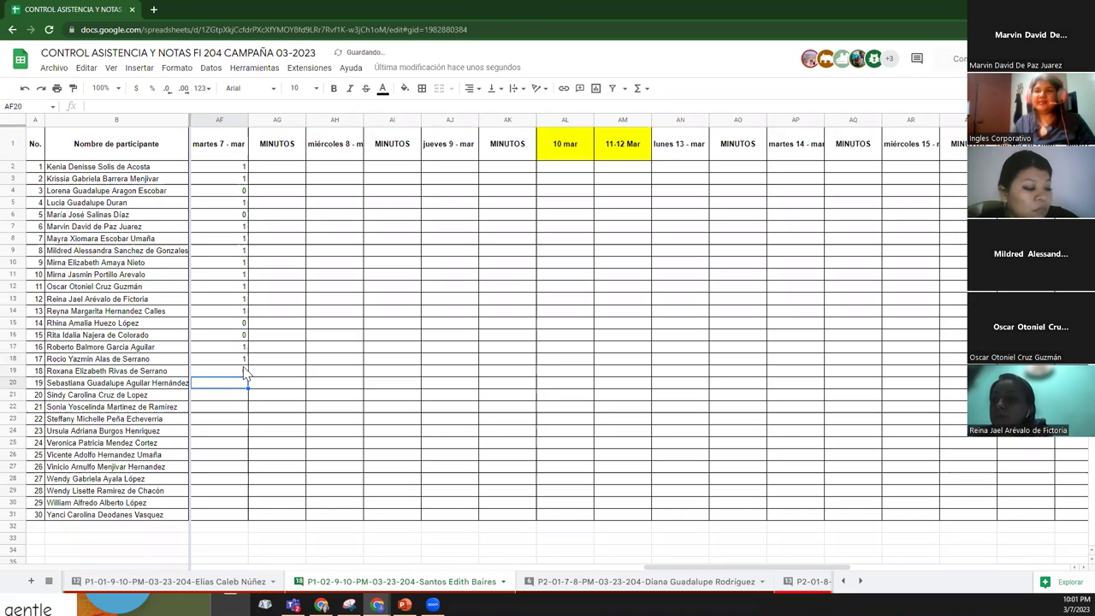
{"action": "left_click", "coordinate": [243, 370]}
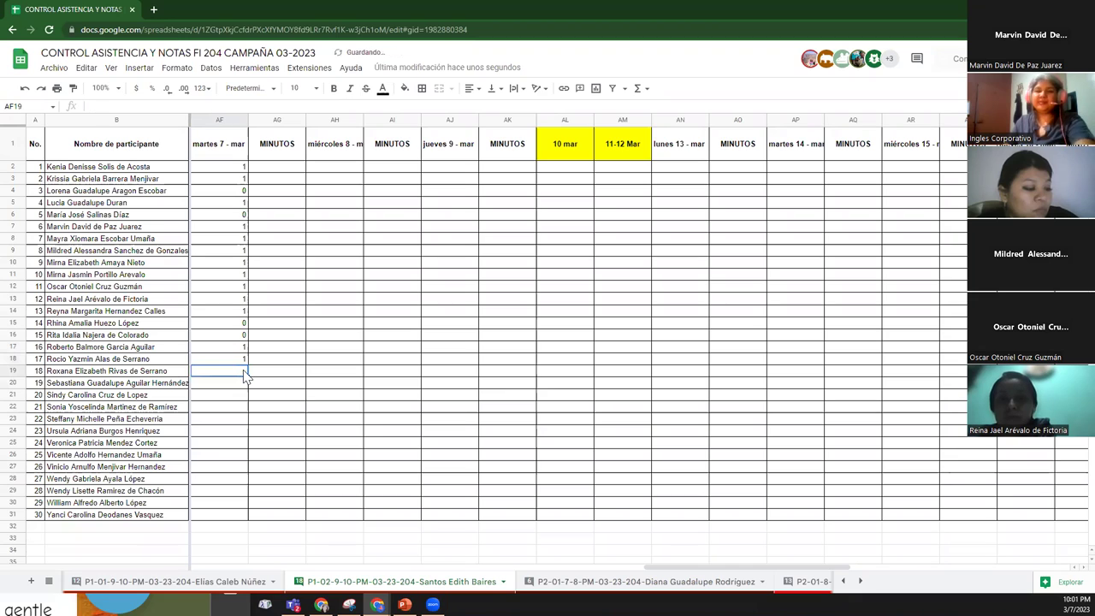
{"action": "type", "text": "1"}
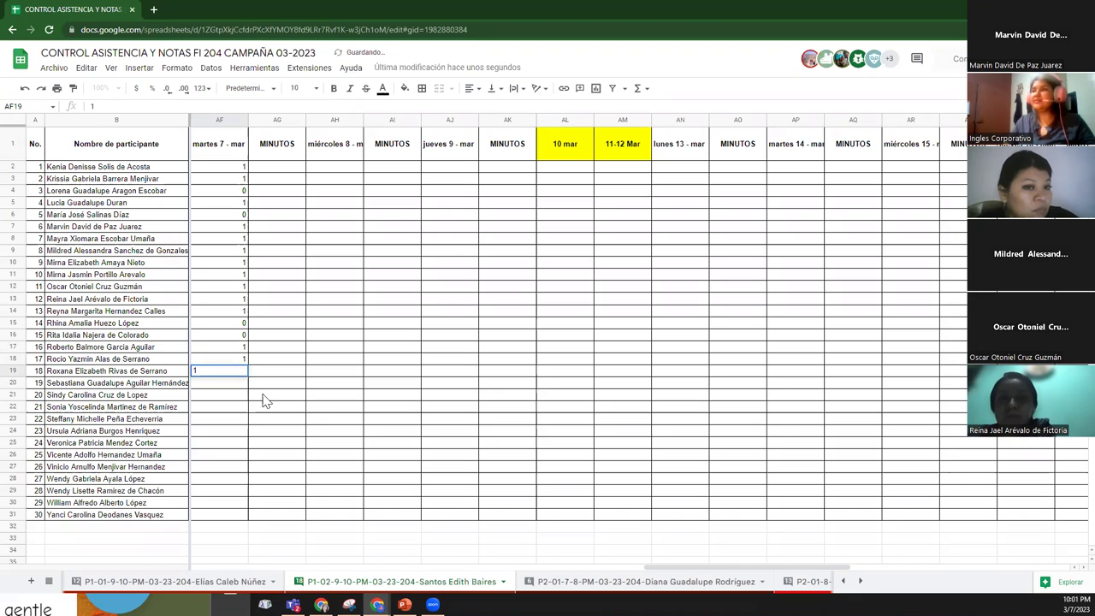
{"action": "left_click", "coordinate": [310, 421]}
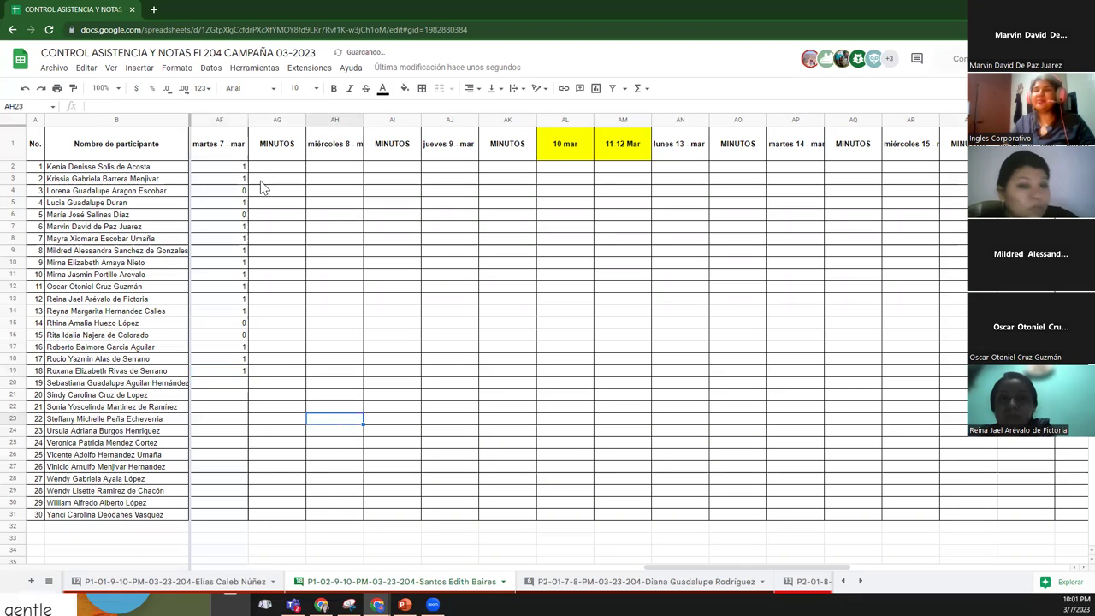
- Enter 1 as the martes 7 - mar attendance for participants 19 to 21 in cells AF20 to AF22
{"action": "left_click", "coordinate": [239, 387]}
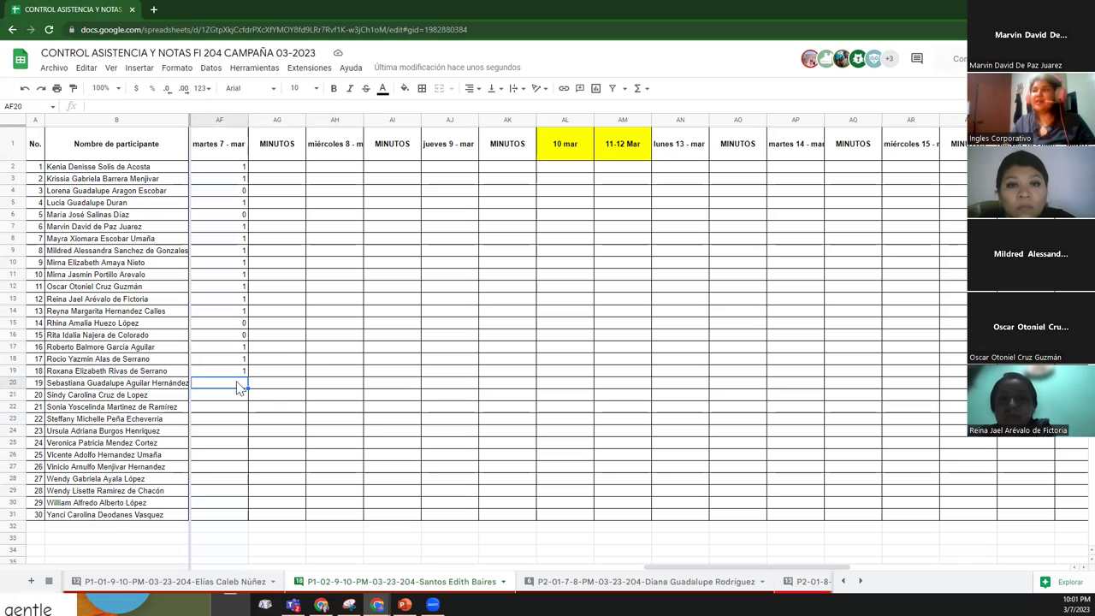
{"action": "type", "text": "1"}
{"action": "left_click", "coordinate": [242, 406]}
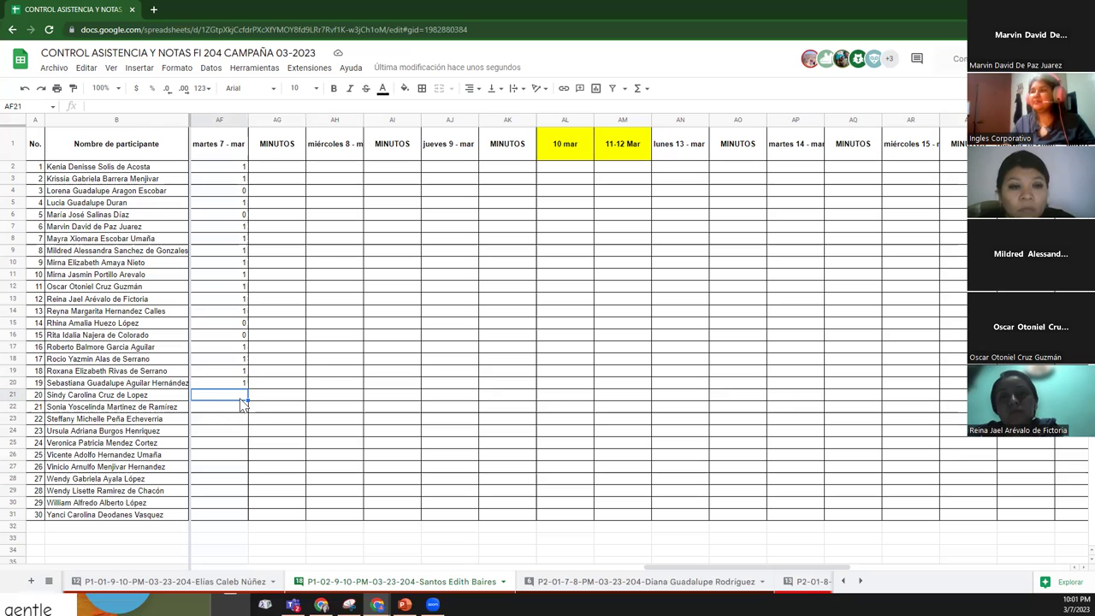
{"action": "type", "text": "1"}
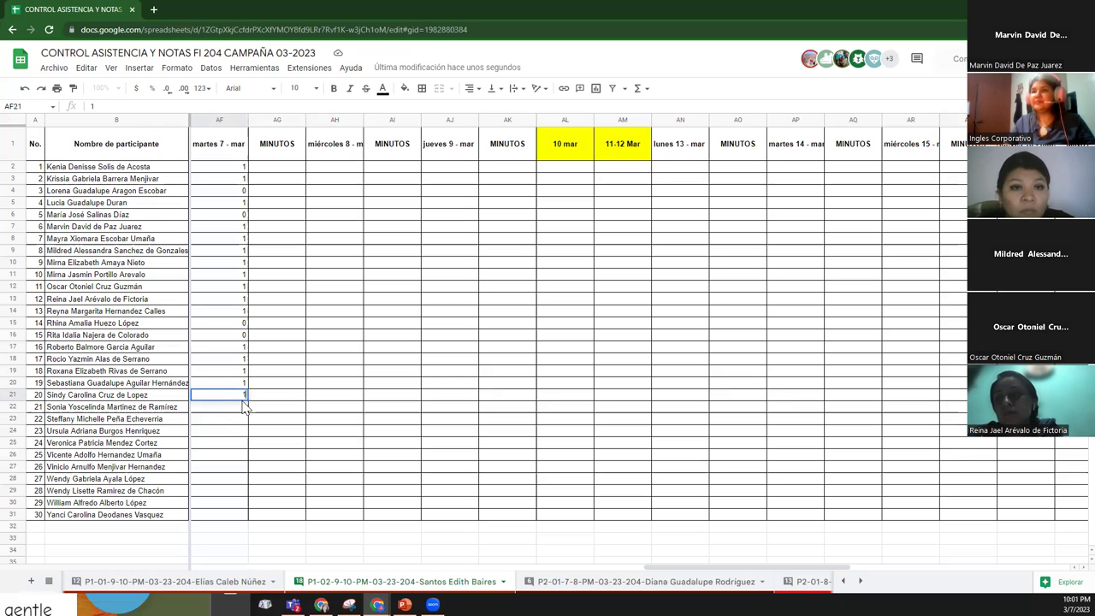
{"action": "key", "text": "Return"}
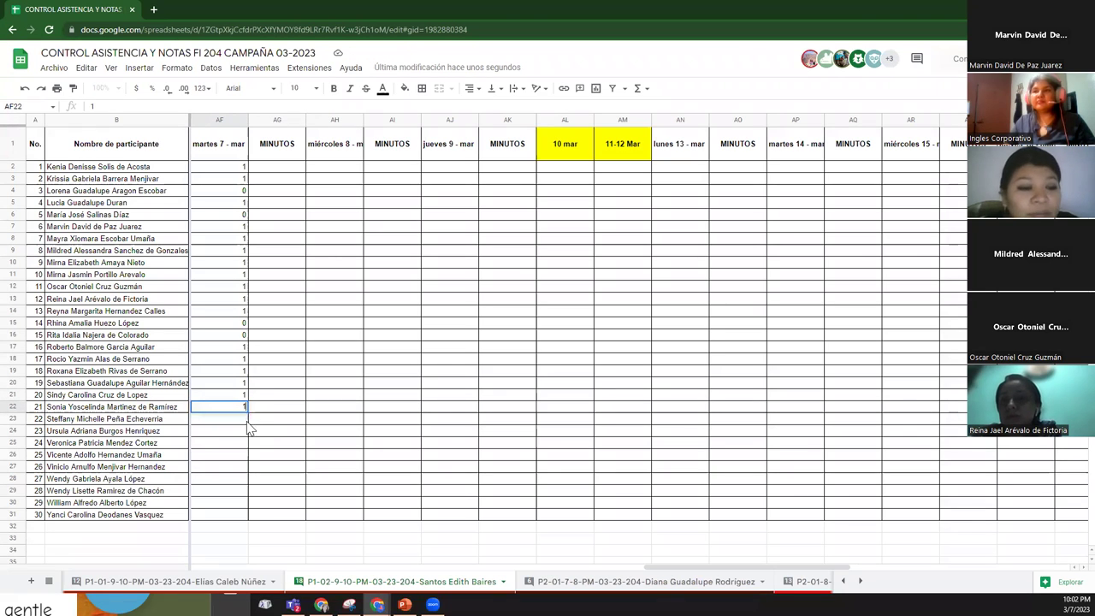
{"action": "type", "text": "1"}
{"action": "key", "text": "Return"}
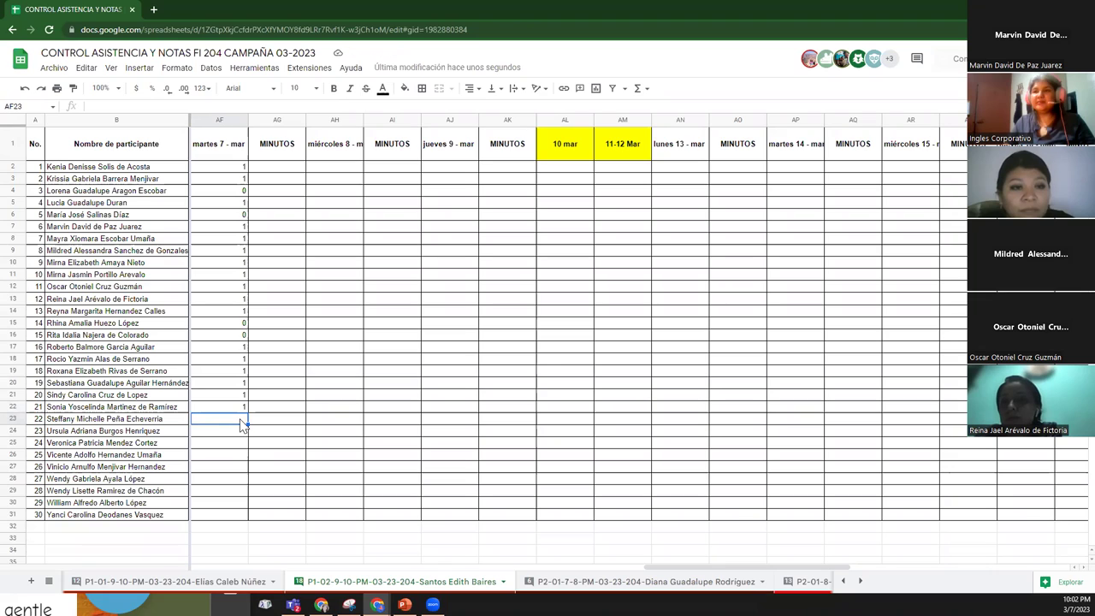
- Enter 0, 1 and 0 as the martes 7 - mar attendance for participants 22, 23 and 24 in cells AF23 to AF25
{"action": "type", "text": "0"}
{"action": "key", "text": "Return"}
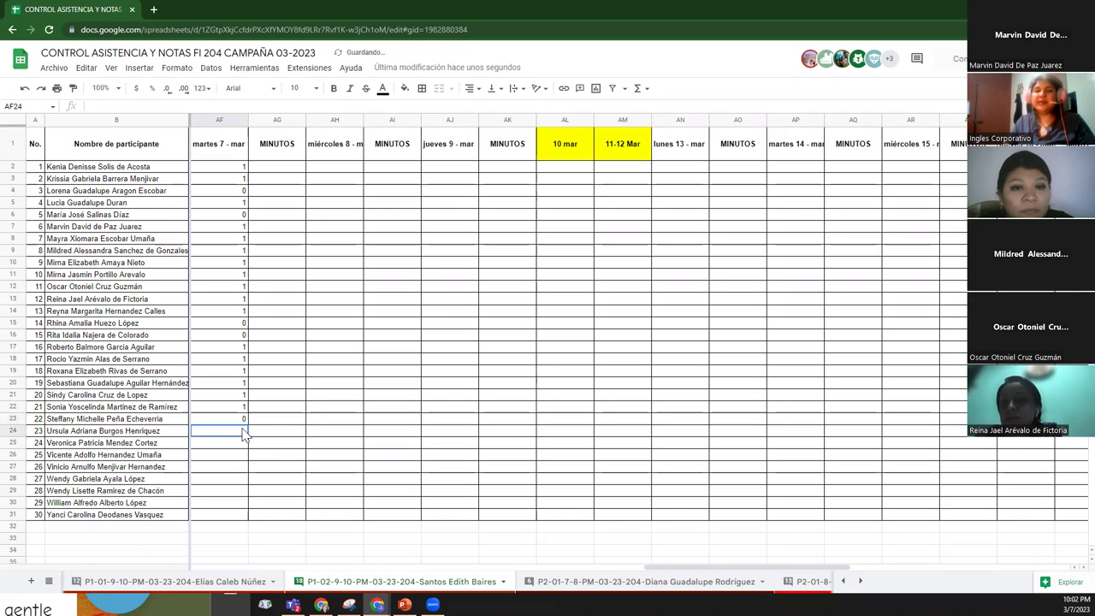
{"action": "type", "text": "1"}
{"action": "key", "text": "Return"}
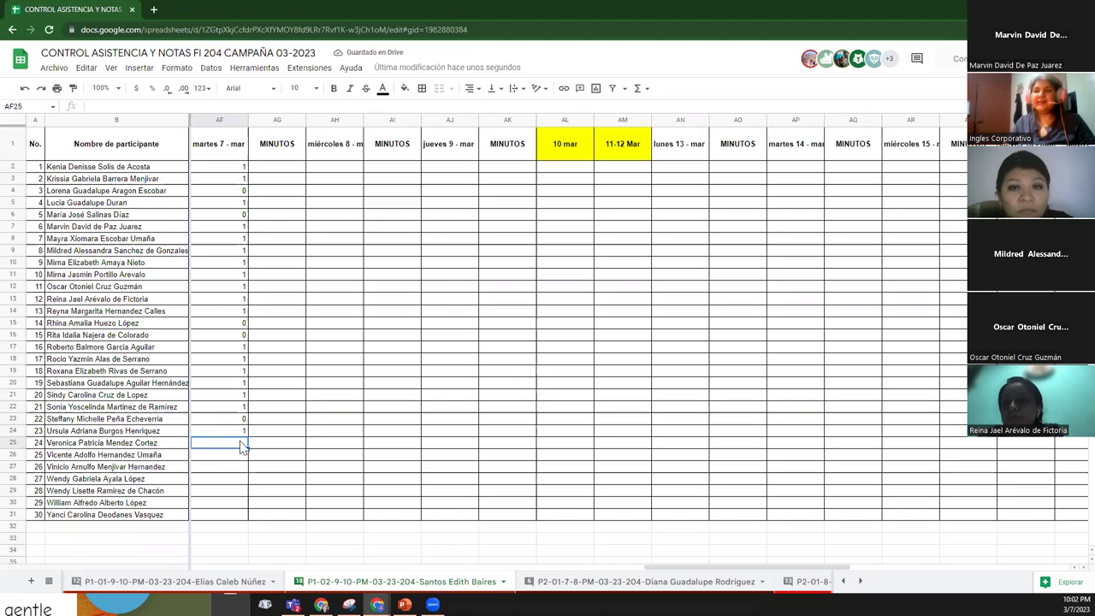
{"action": "type", "text": "0"}
{"action": "key", "text": "Return"}
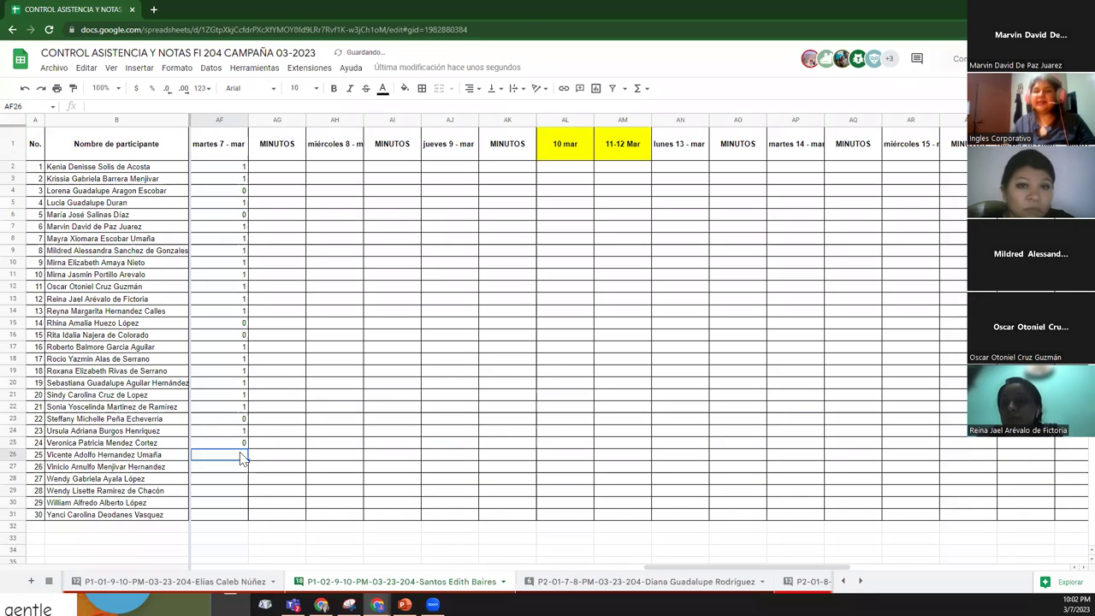
- Enter 1 as the martes 7 - mar attendance for participants 25 to 28 in cells AF26 to AF29
{"action": "type", "text": "1"}
{"action": "left_click", "coordinate": [238, 468]}
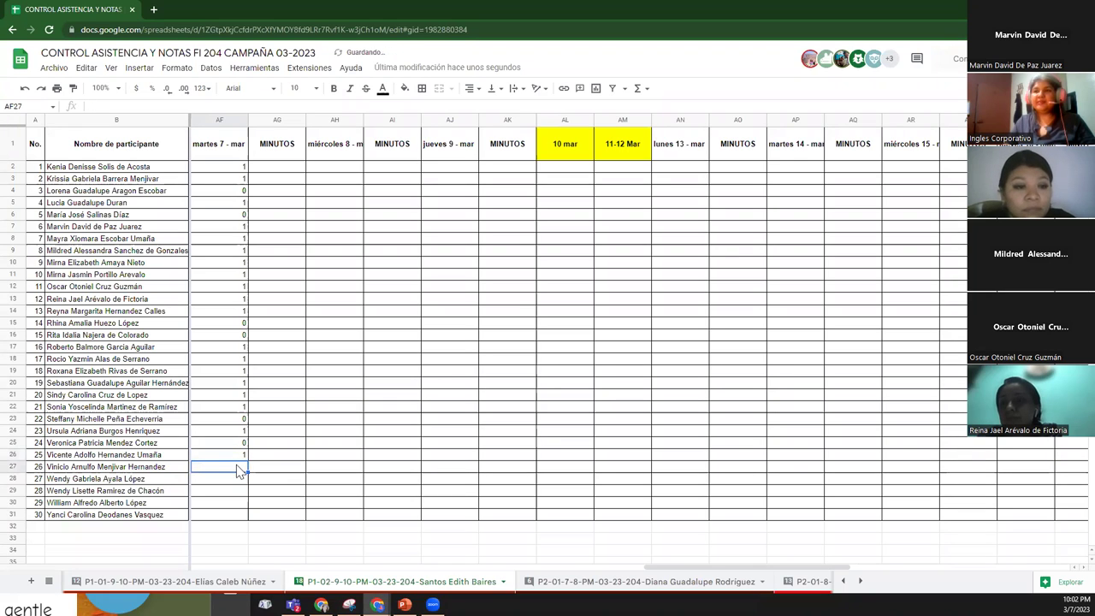
{"action": "type", "text": "1"}
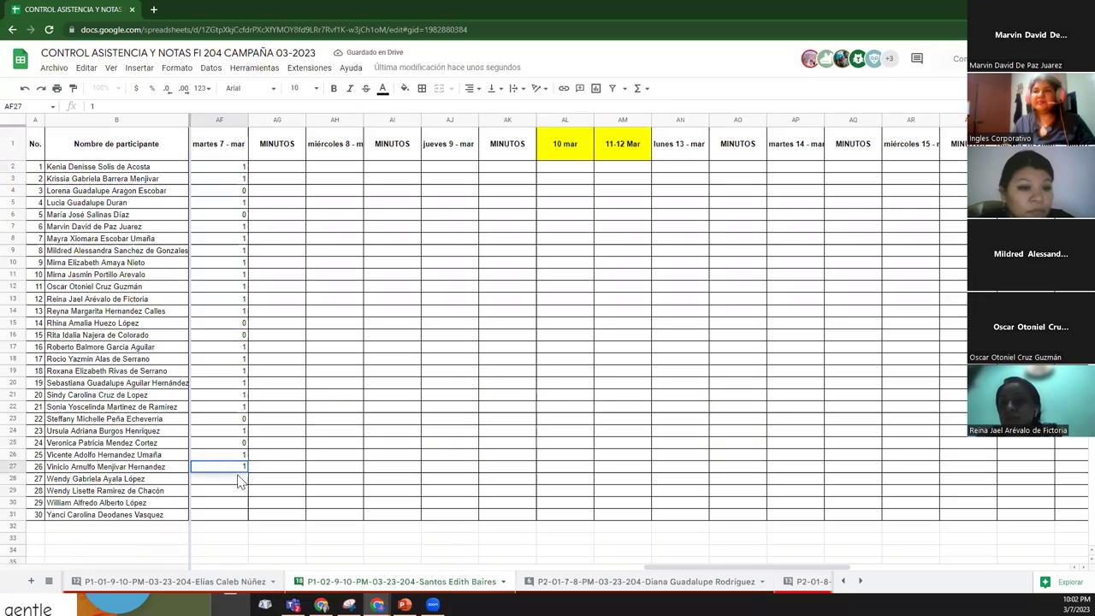
{"action": "left_click", "coordinate": [240, 483]}
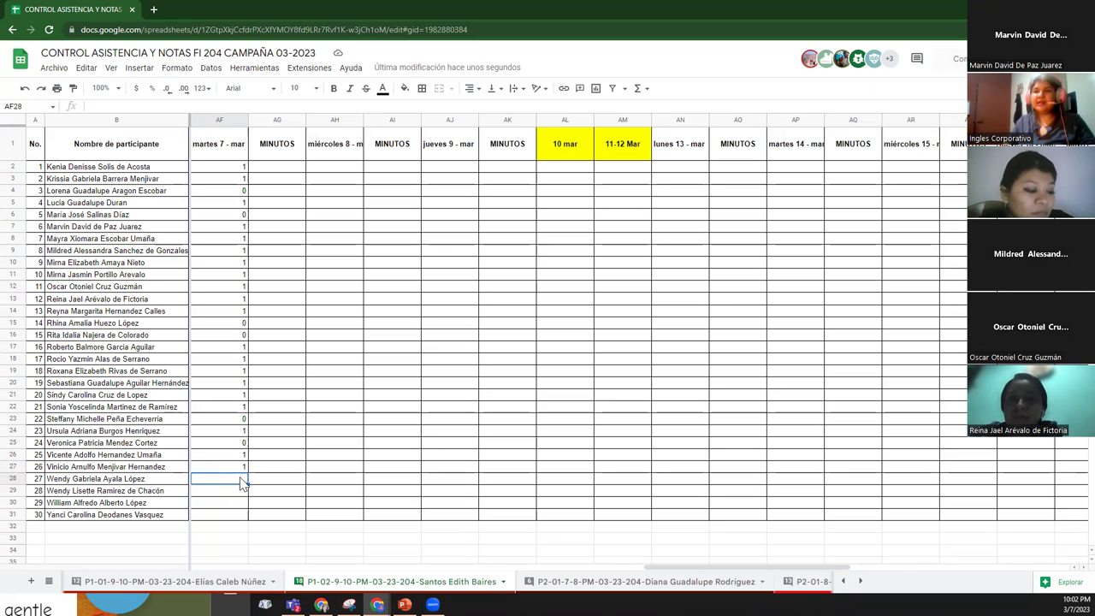
{"action": "type", "text": "1"}
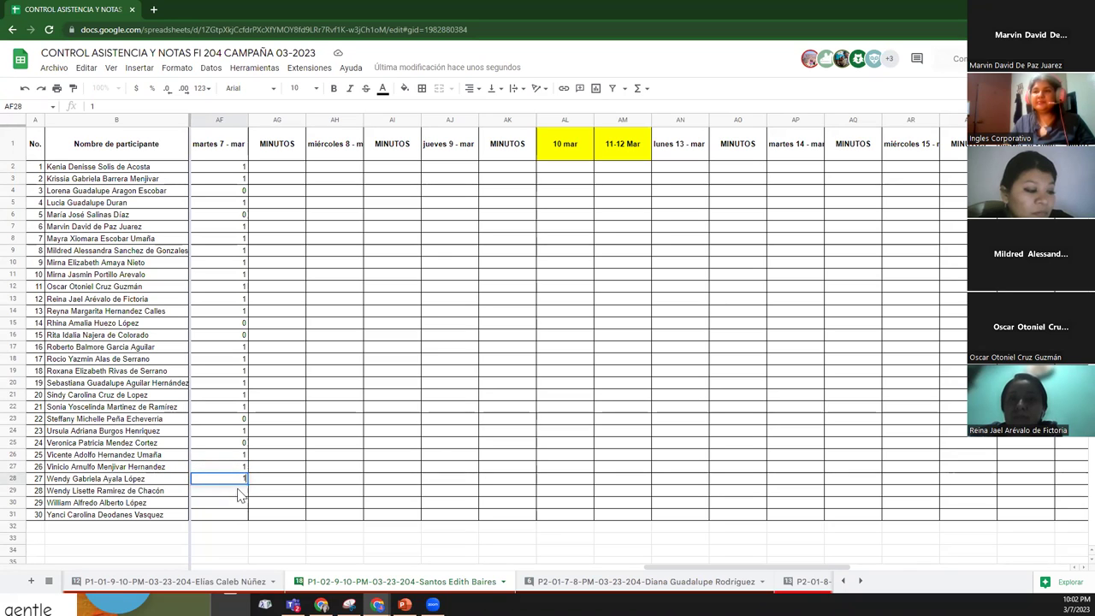
{"action": "left_click", "coordinate": [242, 496]}
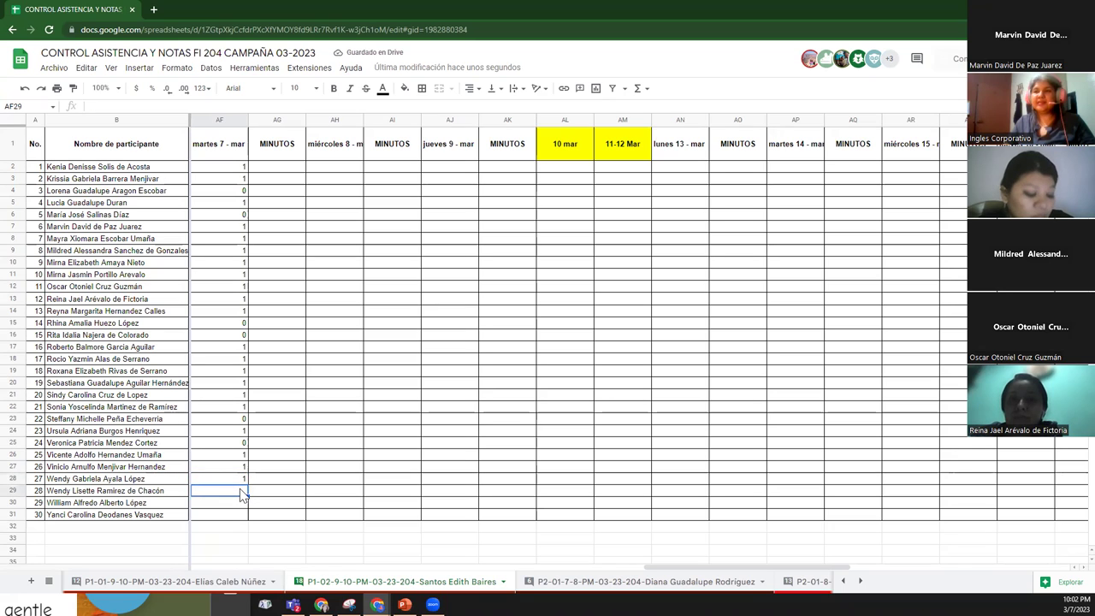
{"action": "type", "text": "1"}
- Enter martes 7 - mar attendance of 0 for participant 29 in cell AF30 and 1 for participant 30 in cell AF31
{"action": "left_click", "coordinate": [240, 506]}
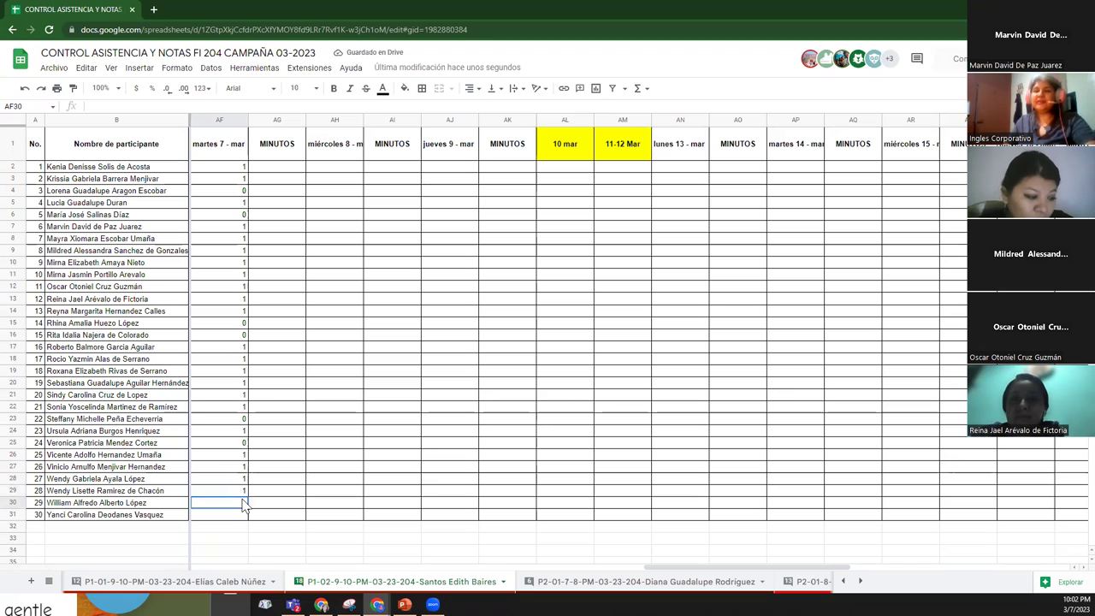
{"action": "type", "text": "0"}
{"action": "key", "text": "Return"}
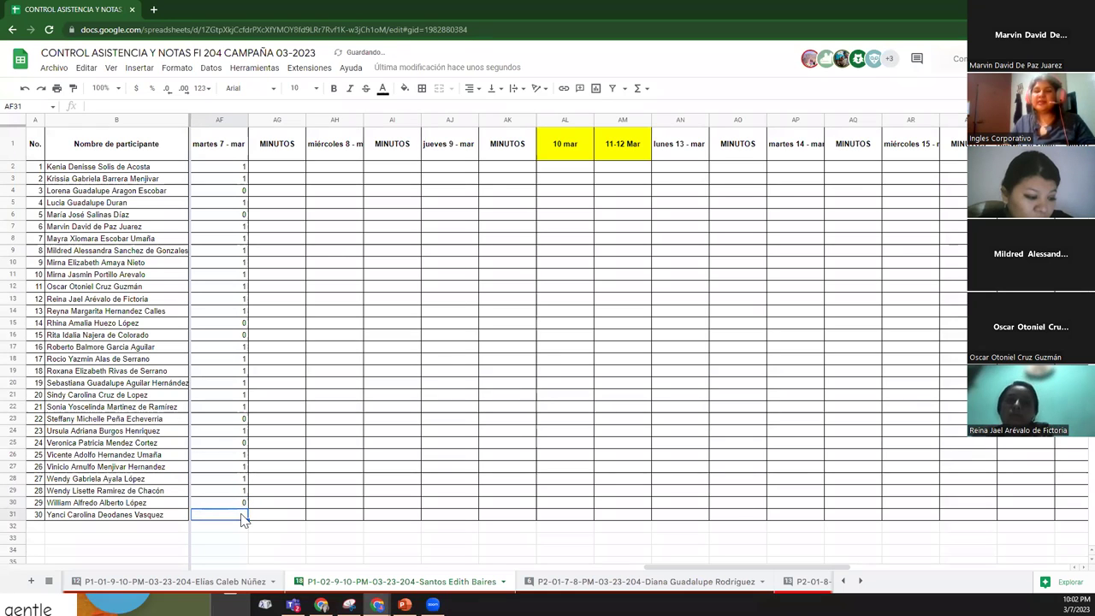
{"action": "type", "text": "1"}
{"action": "left_click", "coordinate": [243, 538]}
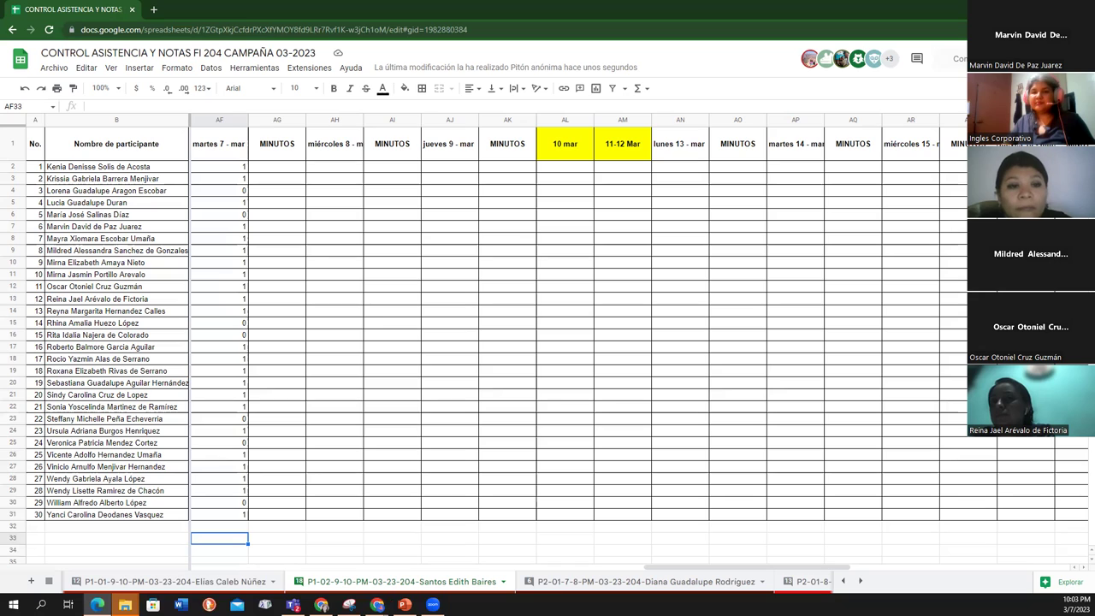
{"action": "key", "text": "alt+Tab"}
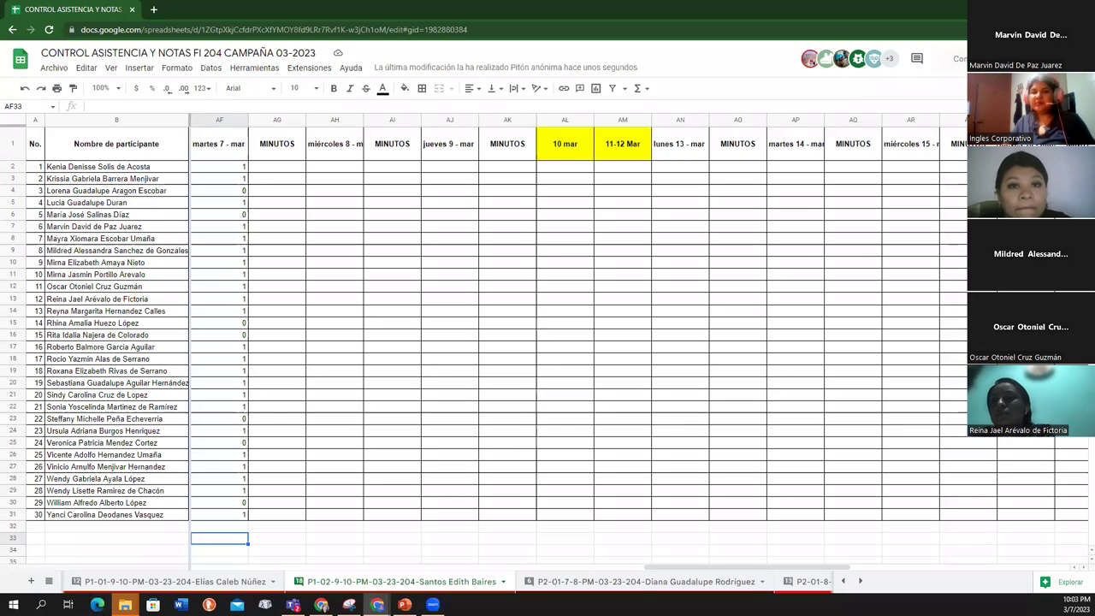